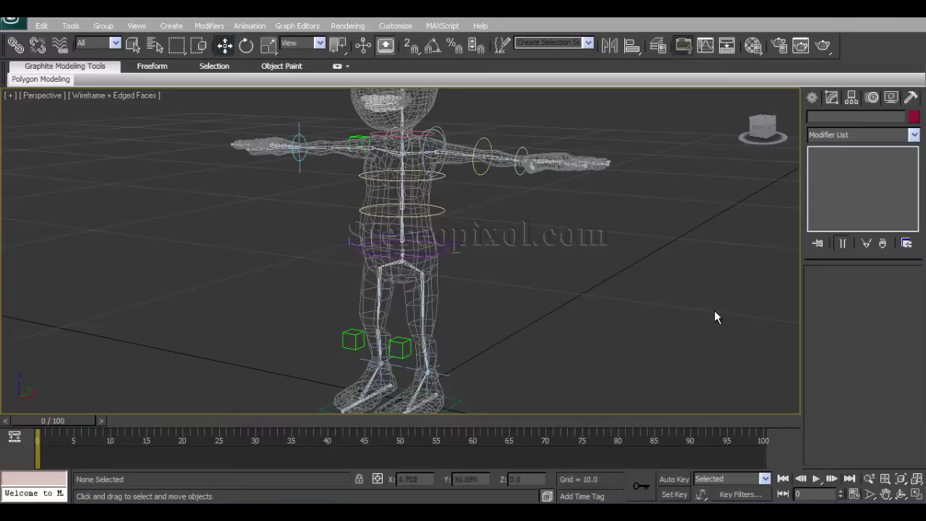
# Examine the rig's feet, legs and upper body from several angles.
pyautogui.keyDown('alt'); pyautogui.moveTo(548, 342); pyautogui.dragTo(522, 327, button='middle'); pyautogui.keyUp('alt')
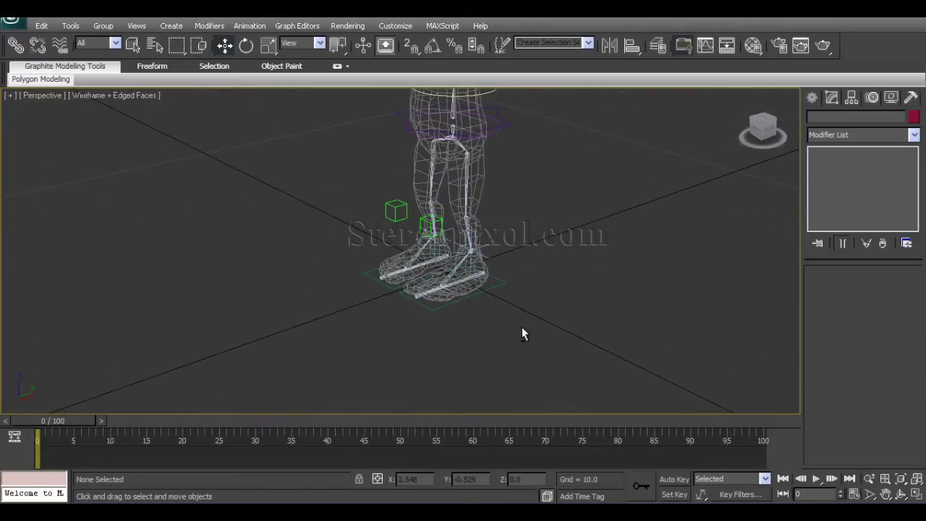
pyautogui.scroll(4, 523, 326)
pyautogui.keyDown('alt'); pyautogui.moveTo(600, 337); pyautogui.dragTo(566, 334, button='middle'); pyautogui.keyUp('alt')
pyautogui.keyDown('alt'); pyautogui.moveTo(520, 301); pyautogui.dragTo(504, 316, button='middle'); pyautogui.keyUp('alt')
pyautogui.keyDown('alt'); pyautogui.moveTo(572, 304); pyautogui.dragTo(591, 301, button='middle'); pyautogui.keyUp('alt')
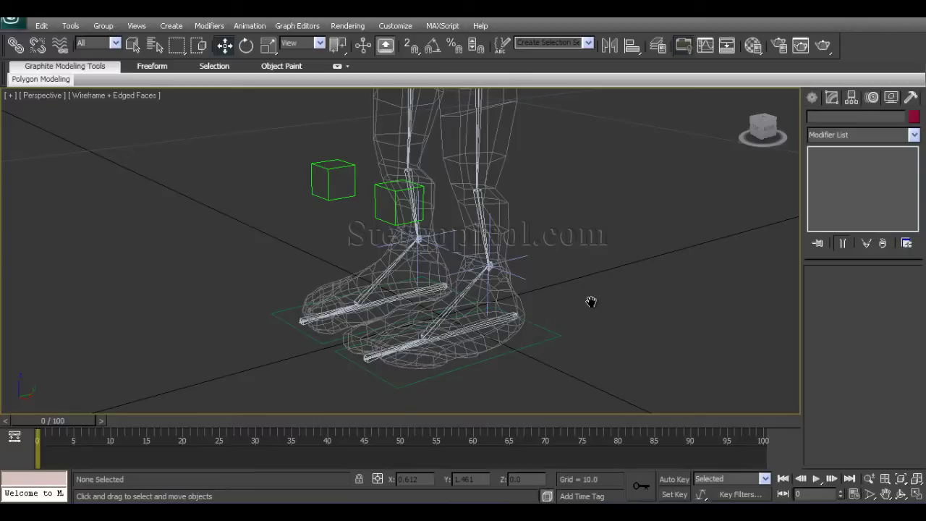
pyautogui.scroll(-8, 577, 314)
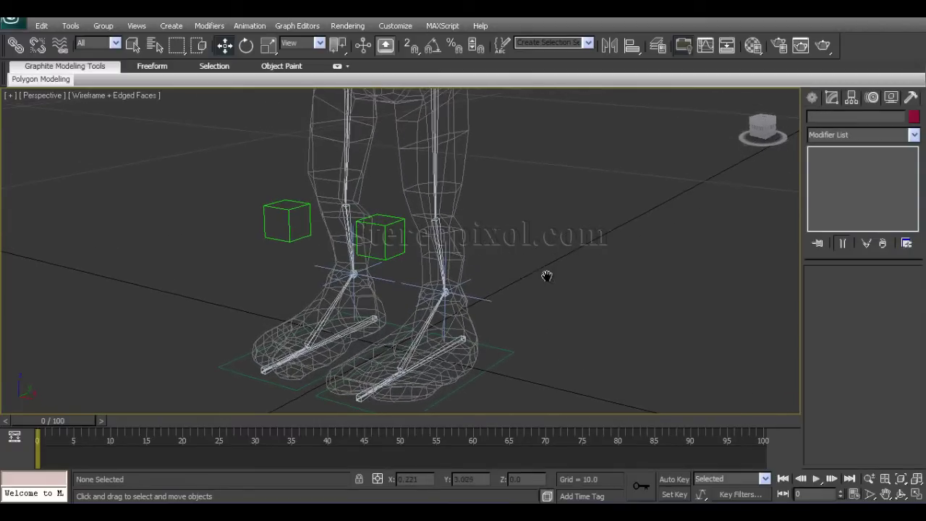
pyautogui.moveTo(500, 212); pyautogui.dragTo(500, 335, button='middle')
pyautogui.keyDown('alt'); pyautogui.moveTo(455, 255); pyautogui.dragTo(498, 292, button='middle'); pyautogui.keyUp('alt')
pyautogui.scroll(6, 466, 282)
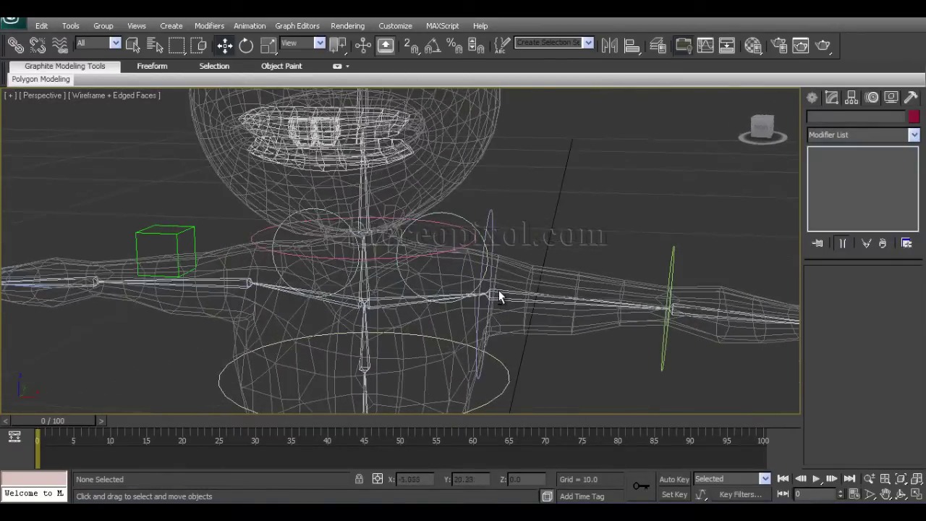
# Inspect the circle controls around the character's left collarbone and left shoulder, selecting each one.
pyautogui.scroll(-5, 475, 293)
pyautogui.click(429, 232)
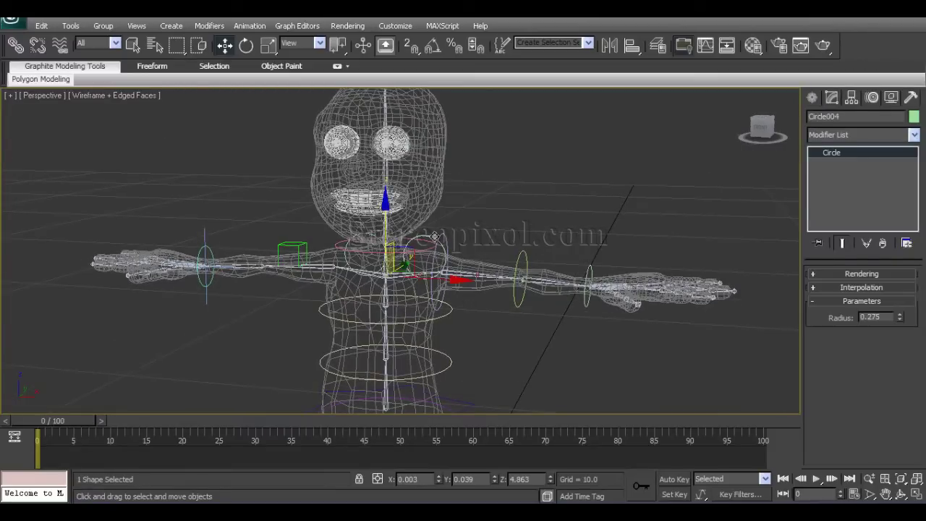
pyautogui.keyDown('alt'); pyautogui.moveTo(393, 262); pyautogui.dragTo(481, 288, button='middle'); pyautogui.keyUp('alt')
pyautogui.keyDown('alt'); pyautogui.moveTo(318, 248); pyautogui.dragTo(461, 248, button='middle'); pyautogui.keyUp('alt')
pyautogui.click(450, 242)
pyautogui.keyDown('alt'); pyautogui.moveTo(293, 279); pyautogui.dragTo(324, 311, button='middle'); pyautogui.keyUp('alt')
pyautogui.keyDown('alt'); pyautogui.moveTo(246, 291); pyautogui.dragTo(424, 324, button='middle'); pyautogui.keyUp('alt')
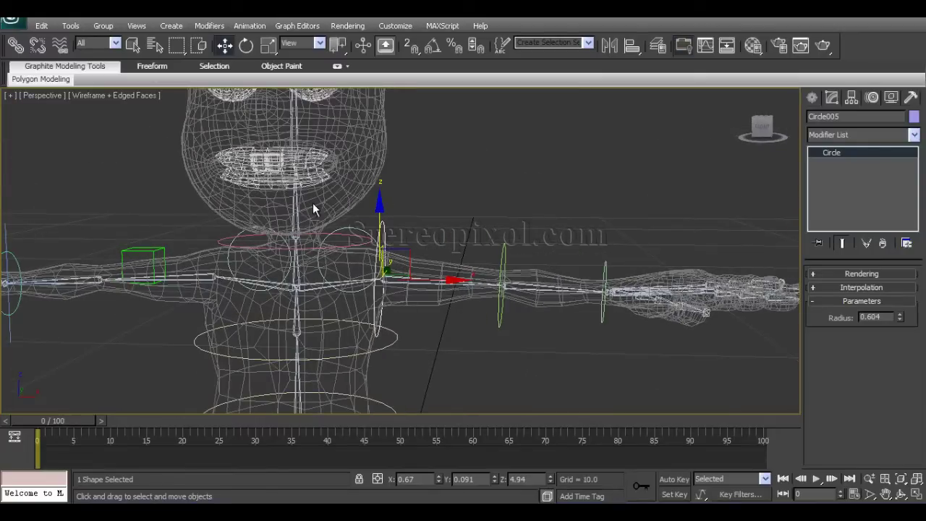
# Remove the XForm modifier from the rectangle control under the left foot.
pyautogui.moveTo(468, 364); pyautogui.dragTo(484, 93, button='middle')
pyautogui.moveTo(447, 290); pyautogui.dragTo(438, 234, button='middle')
pyautogui.scroll(-4, 454, 236)
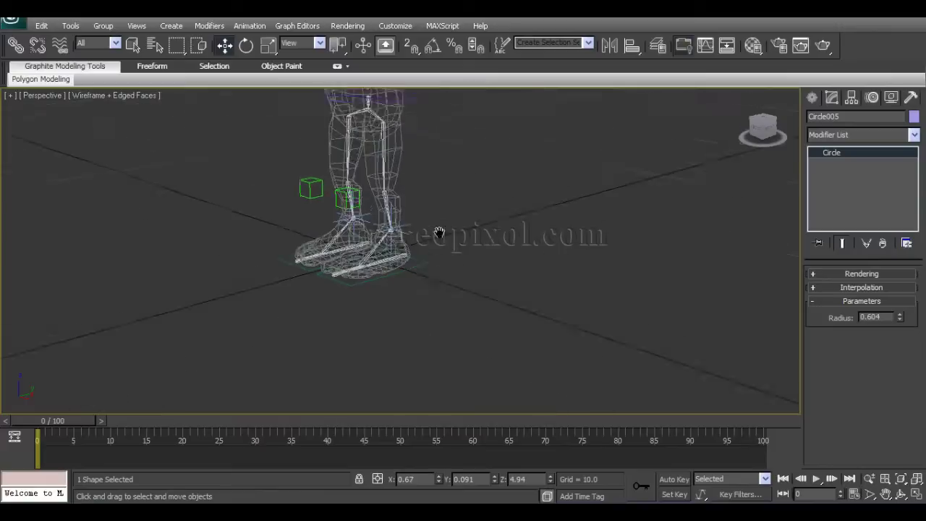
pyautogui.scroll(4, 430, 274)
pyautogui.moveTo(431, 274)
pyautogui.keyDown('alt'); pyautogui.mouseDown(button='middle')
pyautogui.moveTo(440, 238)
pyautogui.moveTo(437, 267)
pyautogui.mouseUp(button='middle'); pyautogui.keyUp('alt')
pyautogui.click(460, 256)
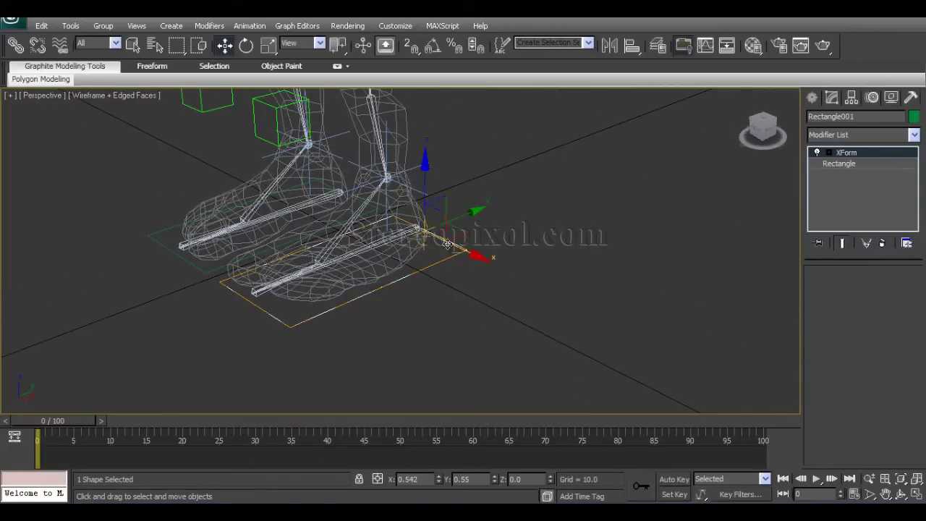
pyautogui.keyDown('alt'); pyautogui.moveTo(271, 284); pyautogui.dragTo(309, 285, button='middle'); pyautogui.keyUp('alt')
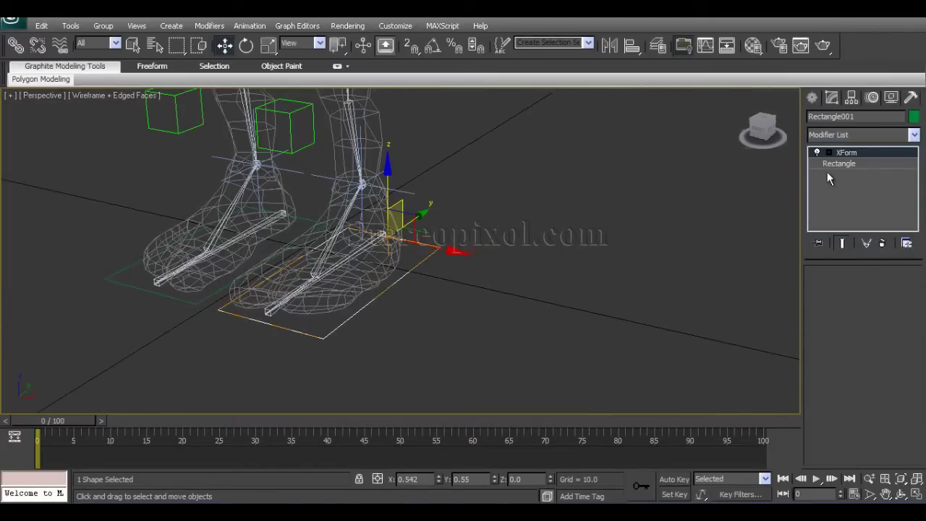
pyautogui.click(878, 244)
pyautogui.keyDown('alt'); pyautogui.moveTo(450, 203); pyautogui.dragTo(445, 267, button='middle'); pyautogui.keyUp('alt')
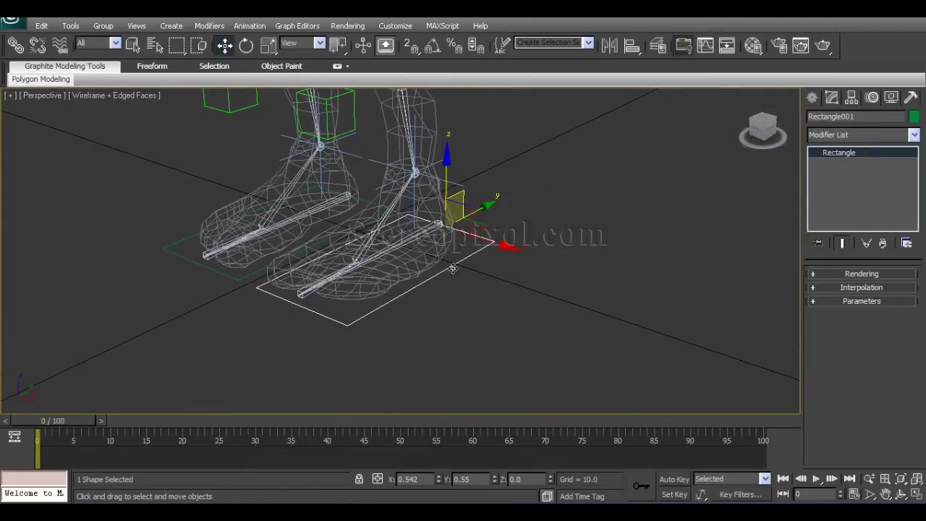
# Try moving the left foot's rectangle control, and undo the move.
pyautogui.keyDown('alt'); pyautogui.moveTo(355, 304); pyautogui.dragTo(436, 286, button='middle'); pyautogui.keyUp('alt')
pyautogui.click(313, 318)
pyautogui.click(477, 270)
pyautogui.moveTo(514, 271); pyautogui.dragTo(457, 170)
pyautogui.hotkey('ctrl', 'z')
pyautogui.keyDown('alt'); pyautogui.moveTo(405, 311); pyautogui.dragTo(439, 281, button='middle'); pyautogui.keyUp('alt')
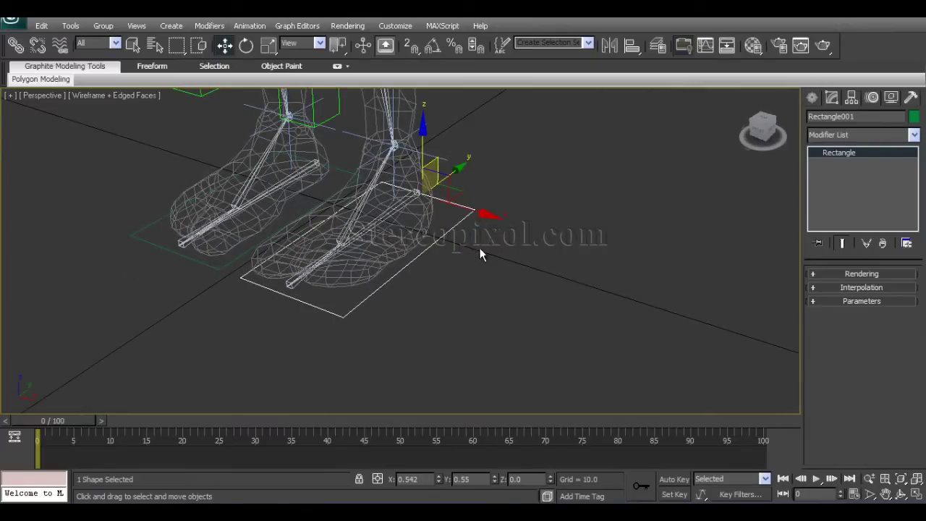
pyautogui.keyDown('alt'); pyautogui.moveTo(458, 243); pyautogui.dragTo(407, 254, button='middle'); pyautogui.keyUp('alt')
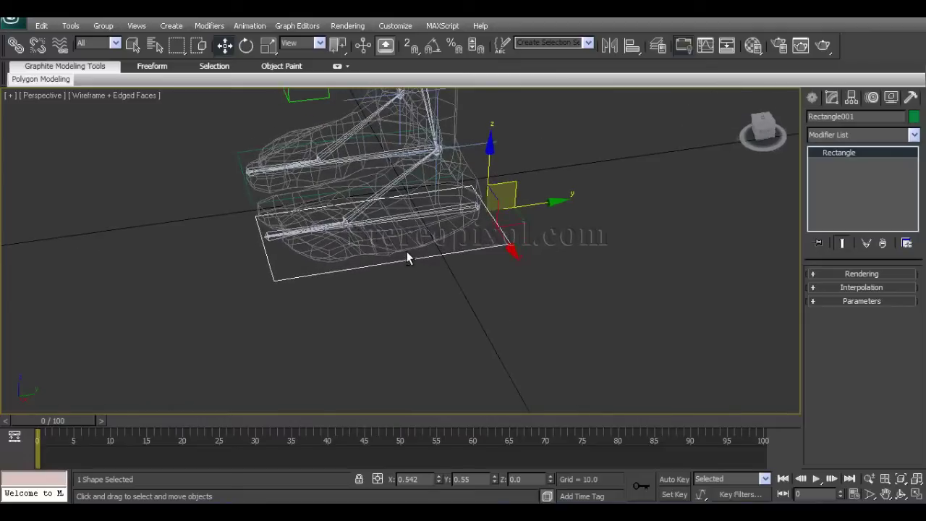
# Try rotating the bones of the left foot, and undo the rotation.
pyautogui.click(364, 204)
pyautogui.press('e')
pyautogui.moveTo(387, 172); pyautogui.dragTo(357, 166)
pyautogui.keyDown('alt'); pyautogui.moveTo(423, 268); pyautogui.dragTo(513, 289, button='middle'); pyautogui.keyUp('alt')
pyautogui.click(513, 290)
pyautogui.click(271, 249)
pyautogui.moveTo(285, 198); pyautogui.dragTo(256, 196)
pyautogui.hotkey('ctrl', 'z')
# Select the rectangle control under the left foot and open the Parameter Editor for it.
pyautogui.keyDown('alt'); pyautogui.moveTo(397, 290); pyautogui.dragTo(463, 279, button='middle'); pyautogui.keyUp('alt')
pyautogui.click(513, 283)
pyautogui.click(479, 233)
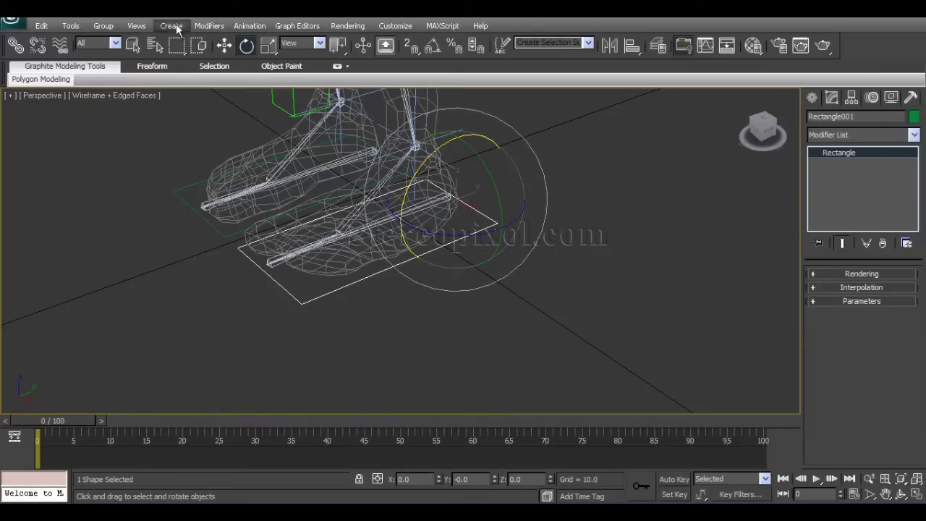
pyautogui.click(209, 26)
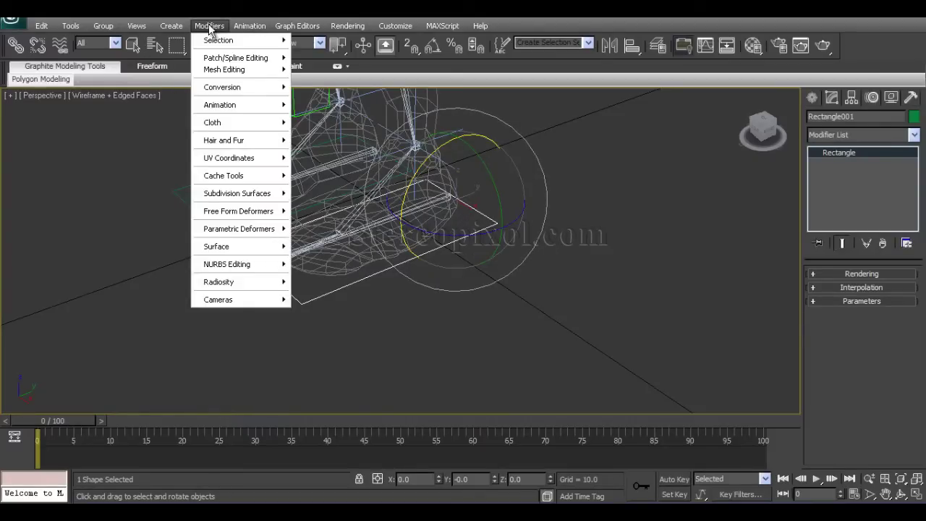
pyautogui.click(105, 26)
pyautogui.click(395, 26)
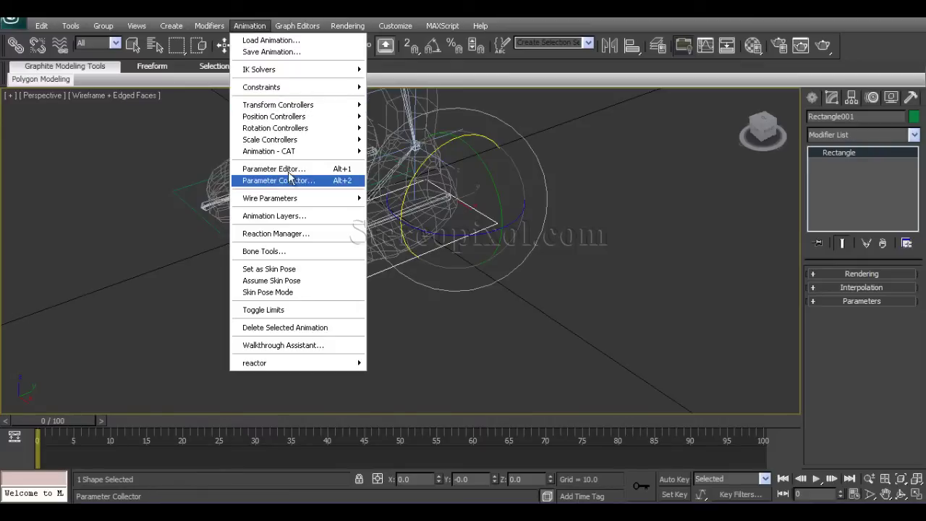
pyautogui.click(289, 171)
pyautogui.moveTo(306, 138); pyautogui.dragTo(187, 44)
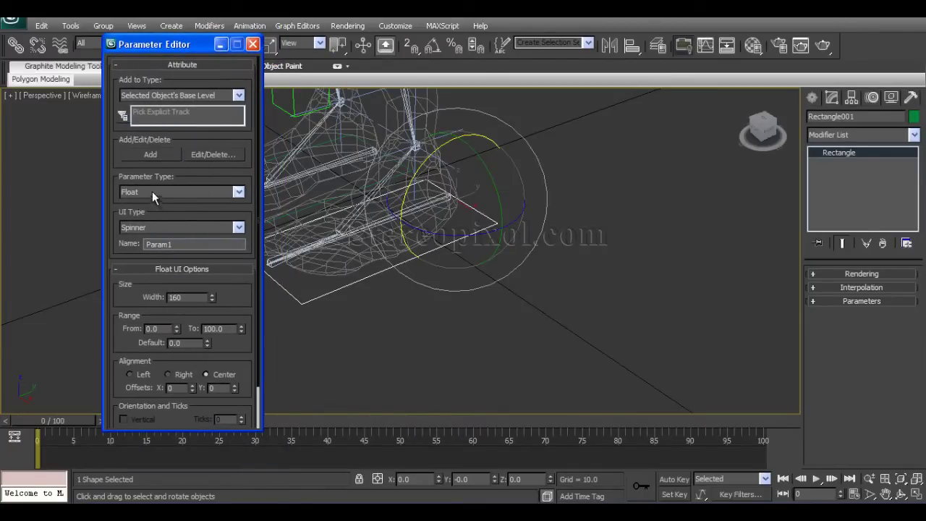
# Configure the new float parameter as a left-aligned spinner with an upper range limit of 10.
pyautogui.click(225, 226)
pyautogui.click(158, 238)
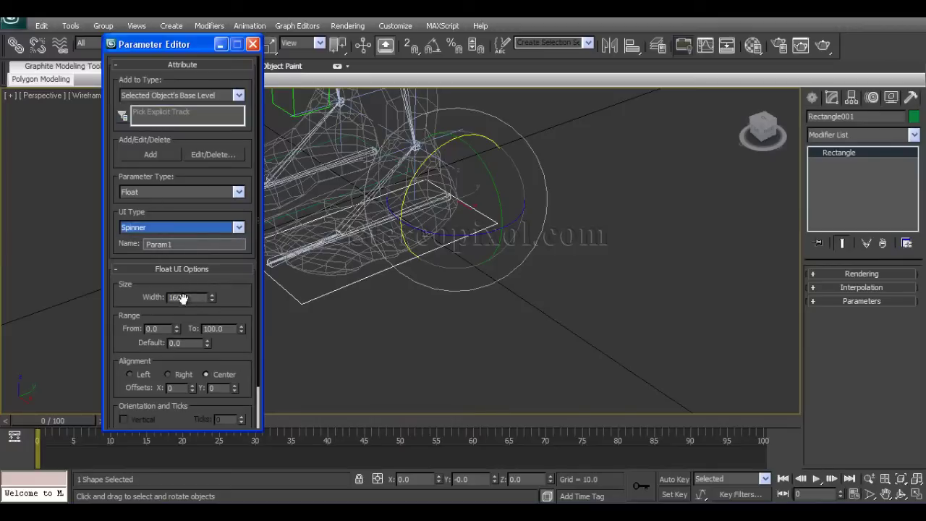
pyautogui.moveTo(240, 292); pyautogui.dragTo(240, 245)
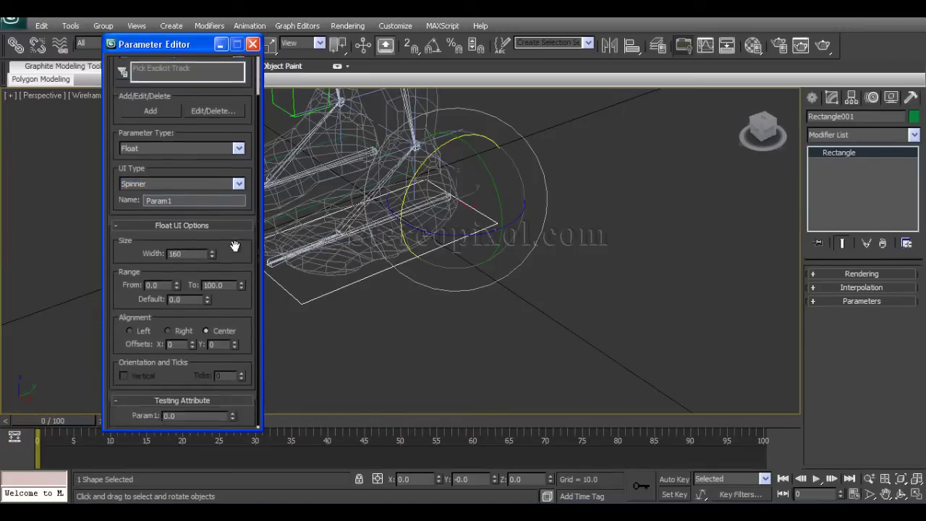
pyautogui.doubleClick(220, 283)
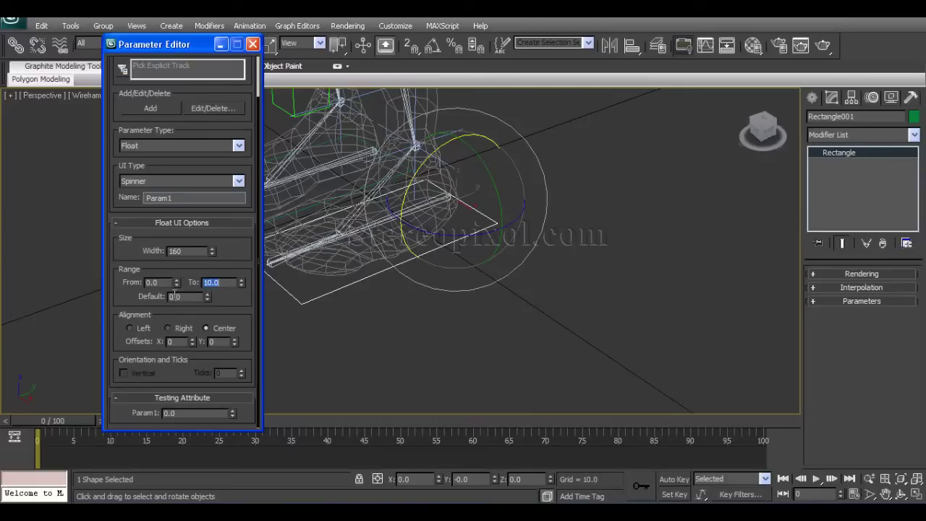
pyautogui.click(228, 277)
pyautogui.click(130, 363)
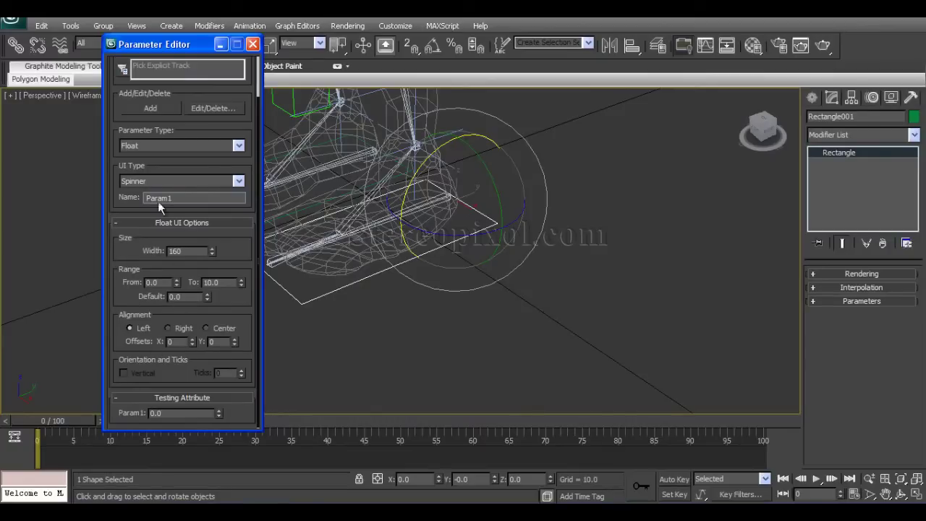
# Name the parameter L_toe_ball and add it to the left foot rectangle's base level.
pyautogui.moveTo(123, 204); pyautogui.dragTo(123, 262)
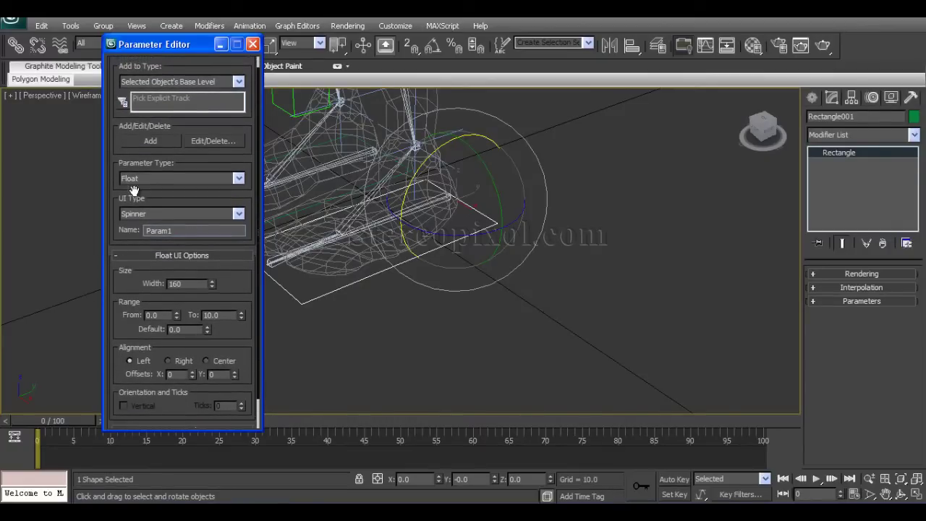
pyautogui.moveTo(120, 123); pyautogui.dragTo(118, 143)
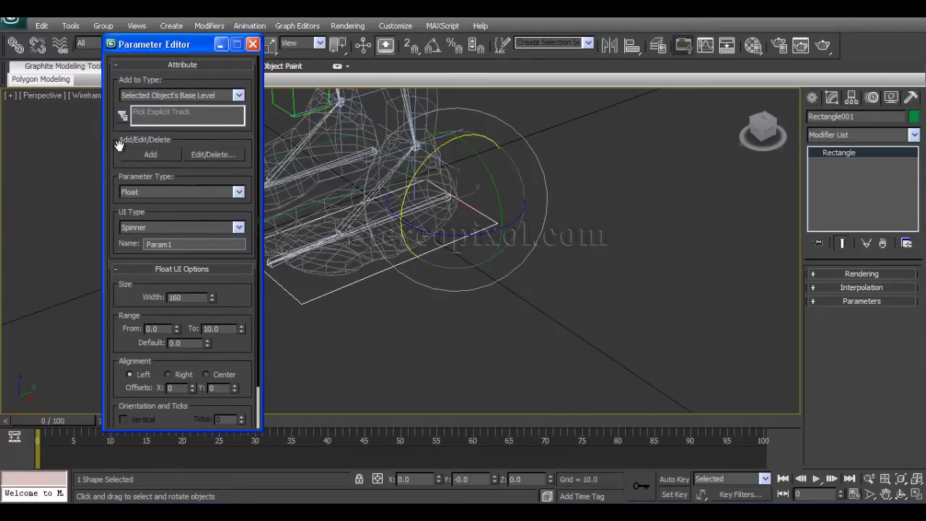
pyautogui.moveTo(178, 244); pyautogui.dragTo(56, 239)
pyautogui.write('L_toe_ball')
pyautogui.scroll(-2, 221, 277)
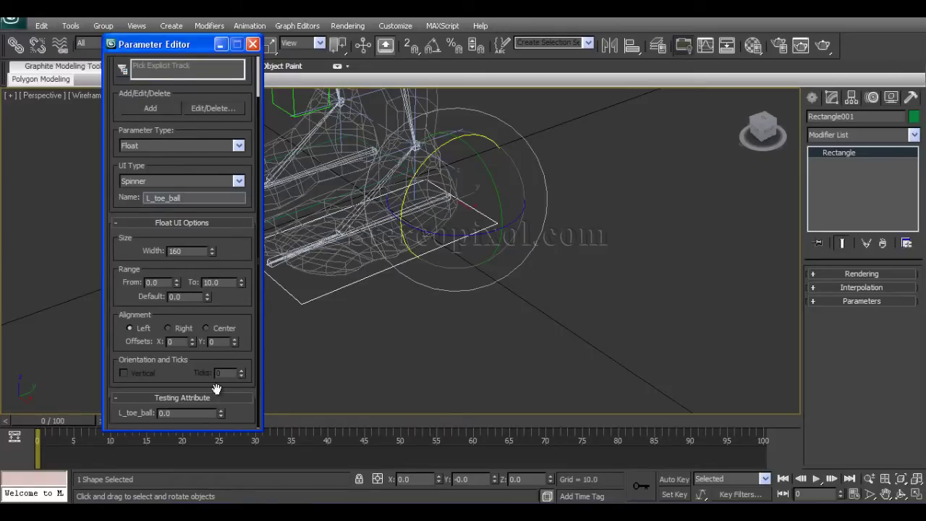
pyautogui.scroll(2, 183, 222)
pyautogui.click(155, 155)
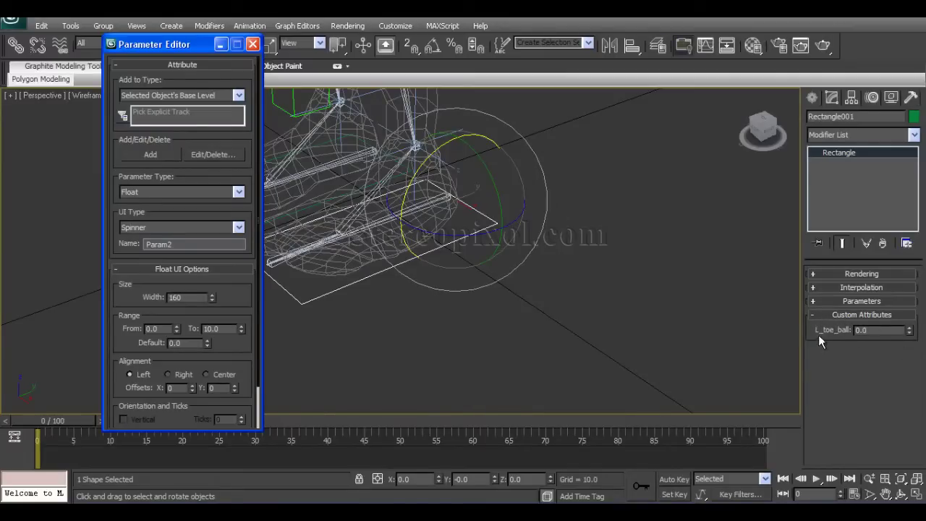
# Check the rectangle's Custom Attributes rollout and close the Parameter Editor.
pyautogui.click(812, 315)
pyautogui.click(813, 314)
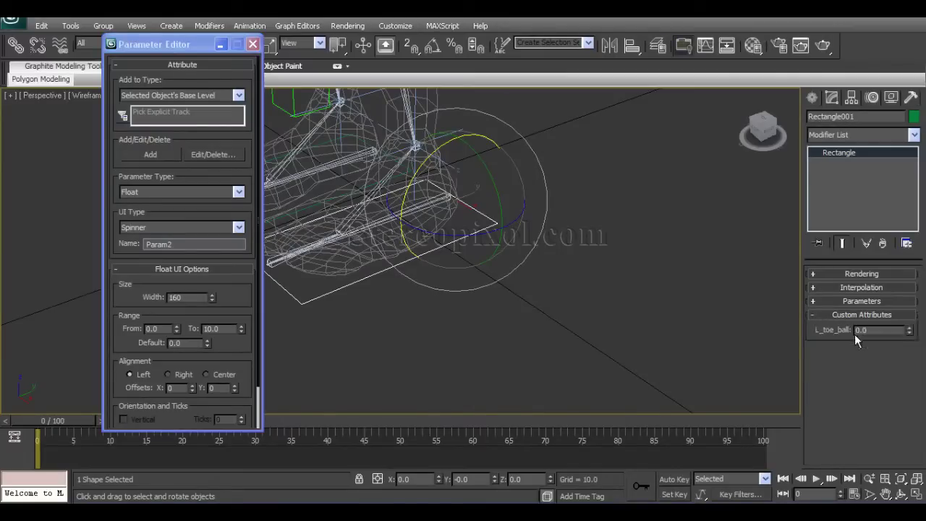
pyautogui.keyDown('alt'); pyautogui.moveTo(455, 324); pyautogui.dragTo(422, 349, button='middle'); pyautogui.keyUp('alt')
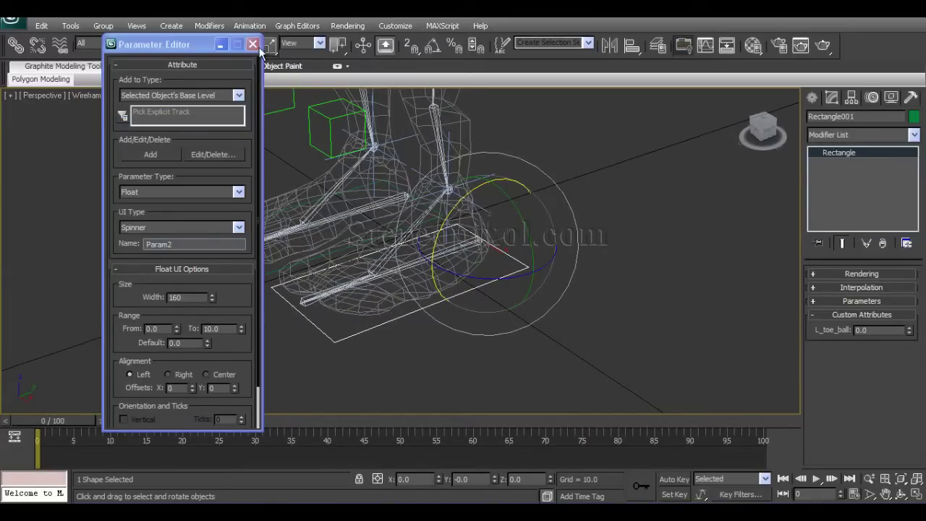
pyautogui.click(253, 45)
# Deselect the rectangle, open the Reaction Manager and place its window clear of the feet.
pyautogui.keyDown('alt'); pyautogui.moveTo(767, 347); pyautogui.dragTo(431, 365, button='middle'); pyautogui.keyUp('alt')
pyautogui.press('alt')
pyautogui.click(431, 367)
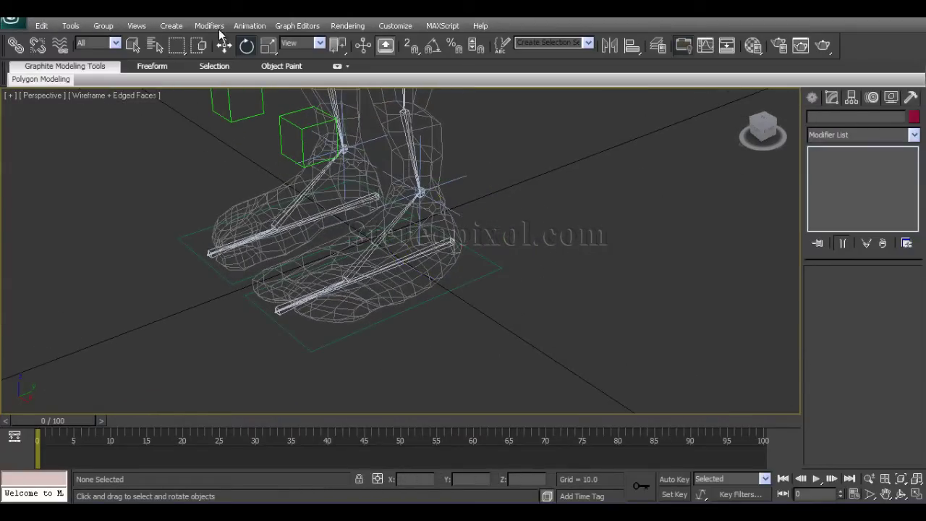
pyautogui.click(249, 26)
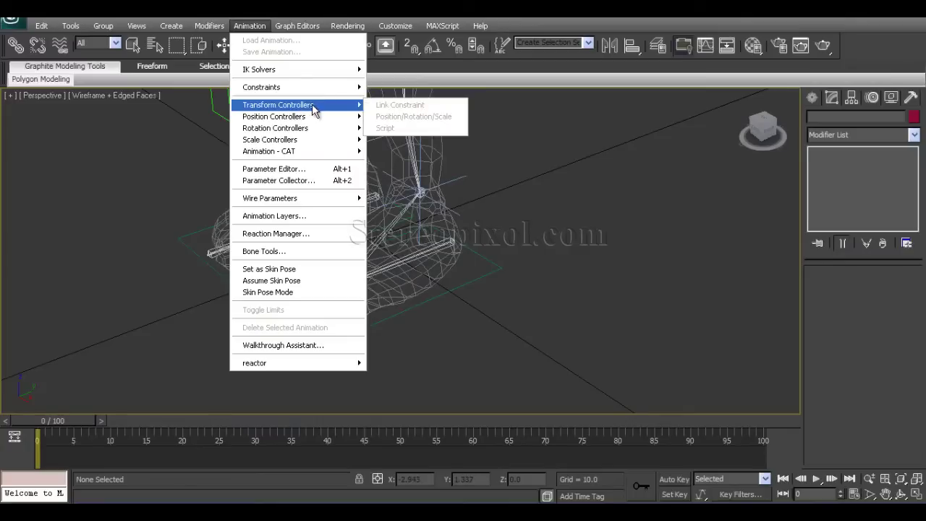
pyautogui.click(296, 232)
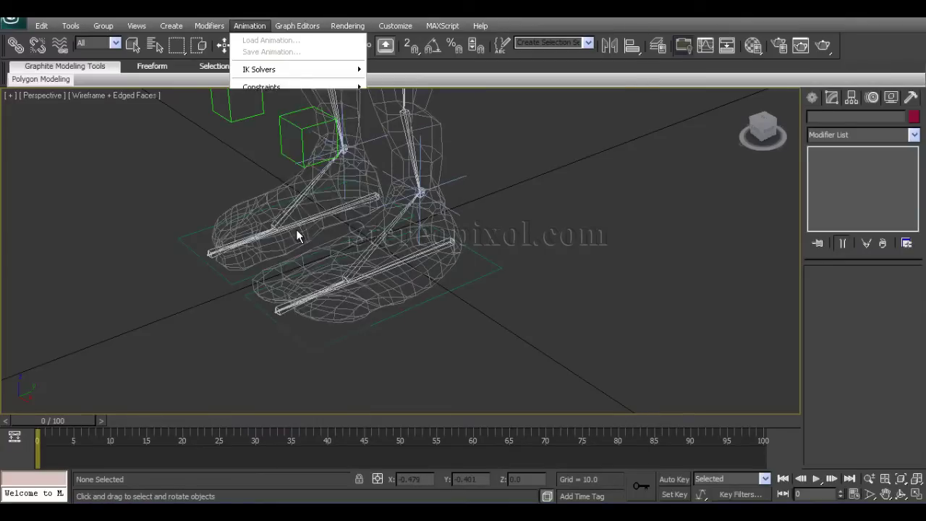
pyautogui.moveTo(421, 42); pyautogui.dragTo(646, 32)
pyautogui.moveTo(408, 319); pyautogui.dragTo(366, 326, button='middle')
pyautogui.click(384, 270)
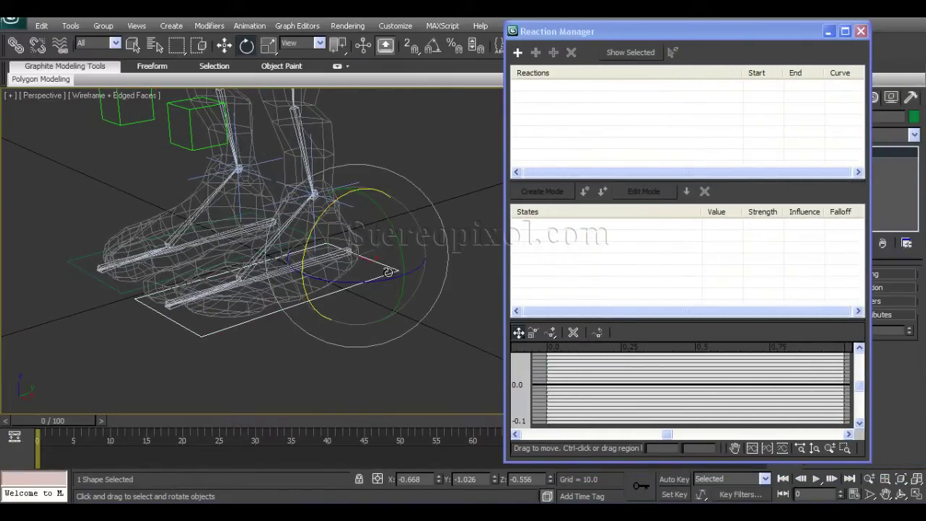
pyautogui.keyDown('alt'); pyautogui.moveTo(301, 334); pyautogui.dragTo(305, 351, button='middle'); pyautogui.keyUp('alt')
pyautogui.click(341, 350)
pyautogui.click(380, 274)
pyautogui.keyDown('alt'); pyautogui.moveTo(331, 314); pyautogui.dragTo(334, 325, button='middle'); pyautogui.keyUp('alt')
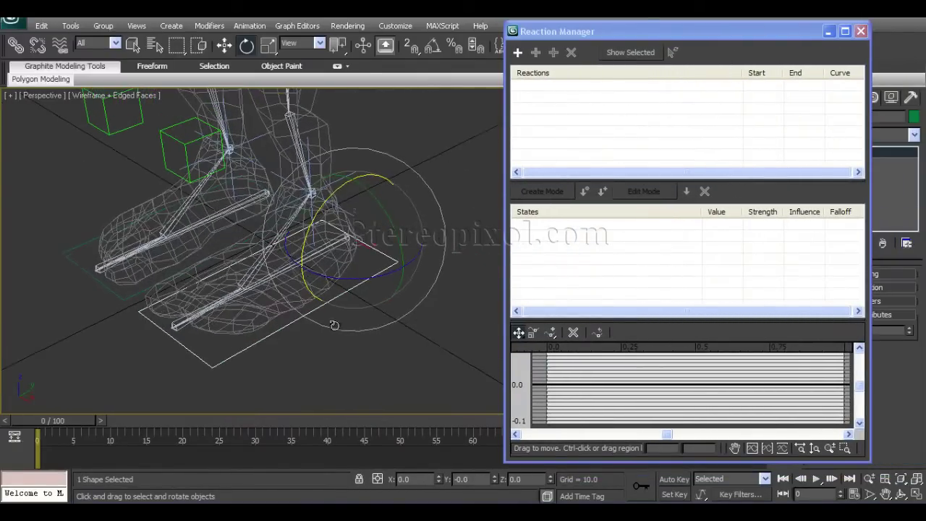
pyautogui.click(474, 259)
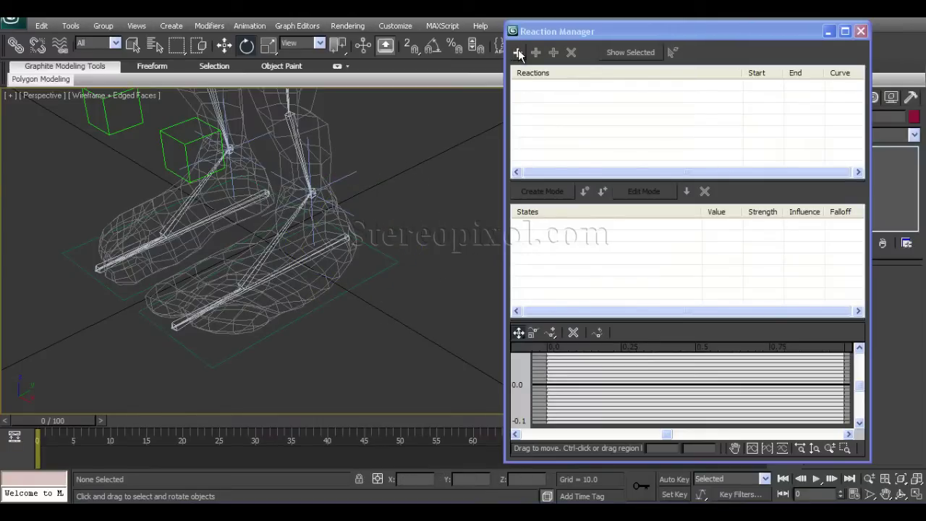
# Add the left foot rectangle's L_toe_ball custom attribute as the master of a new reaction.
pyautogui.click(518, 52)
pyautogui.click(400, 262)
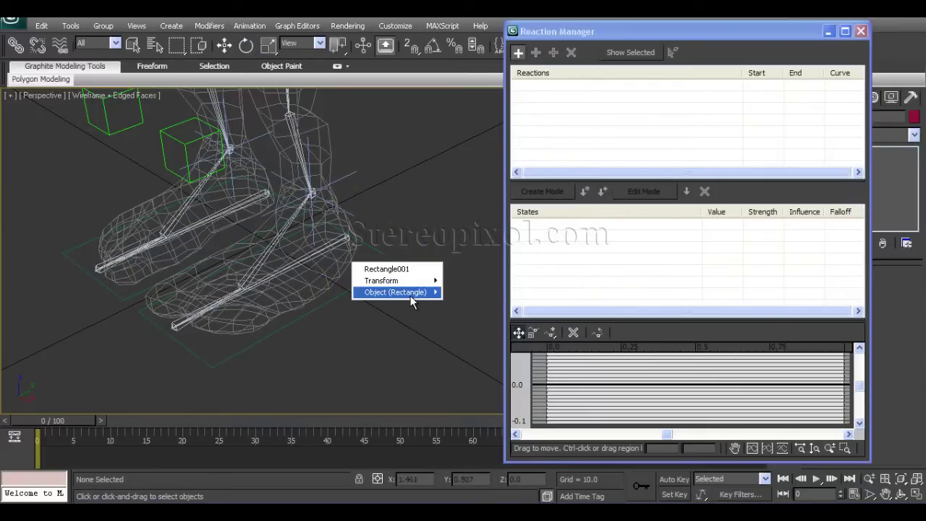
pyautogui.moveTo(410, 293)
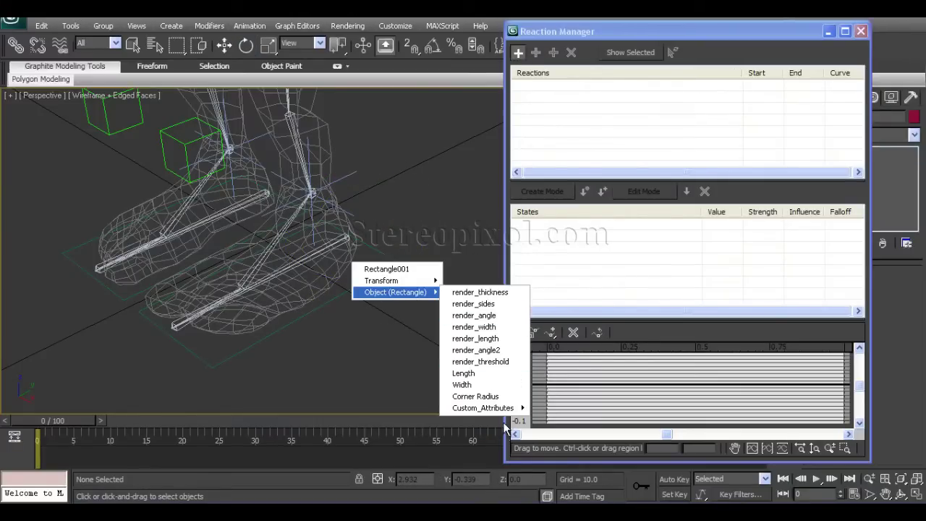
pyautogui.moveTo(507, 408)
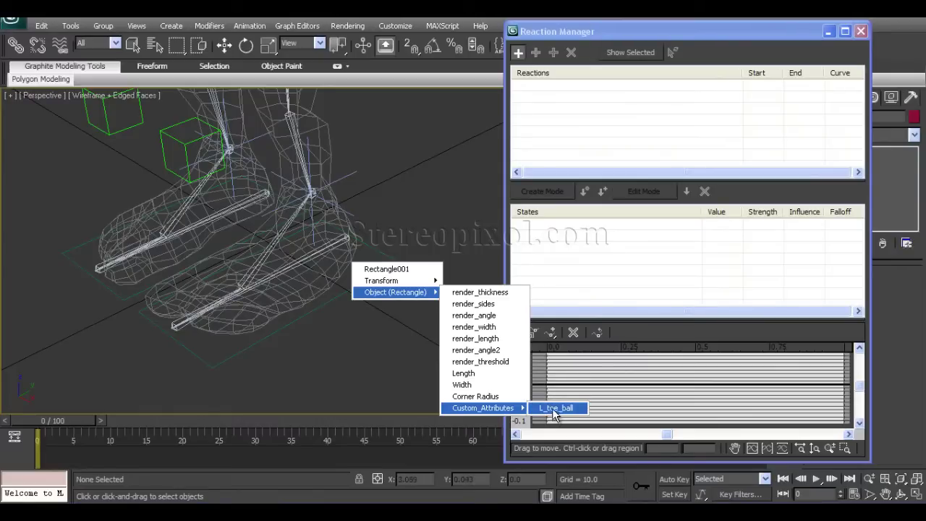
pyautogui.click(555, 409)
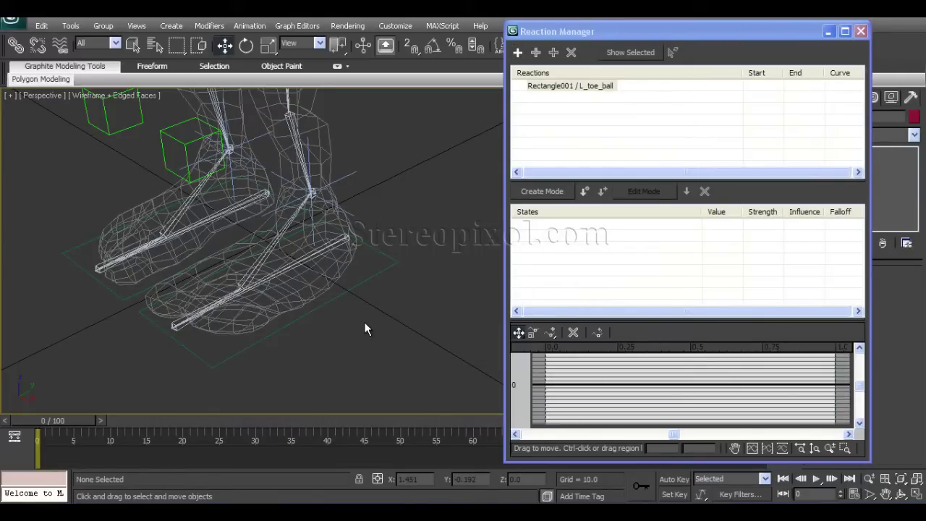
pyautogui.keyDown('alt'); pyautogui.moveTo(372, 349); pyautogui.dragTo(341, 370, button='middle'); pyautogui.keyUp('alt')
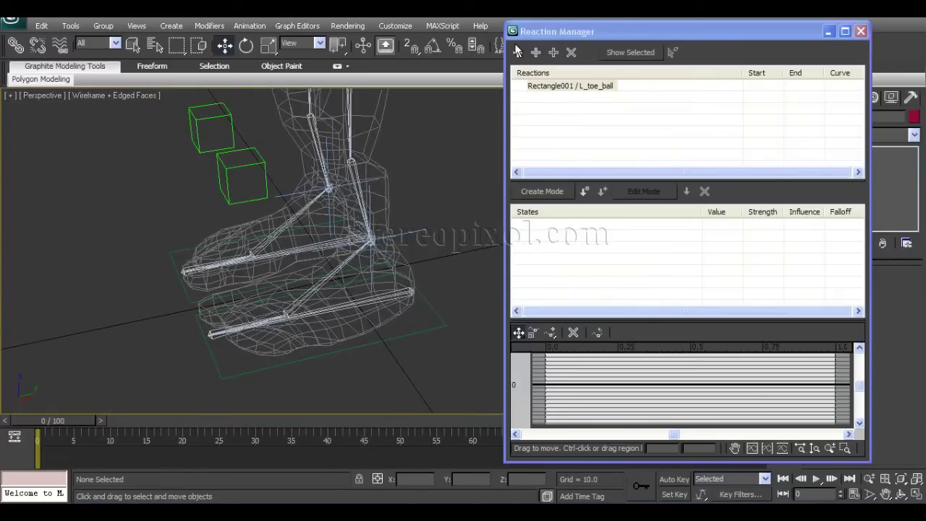
pyautogui.click(535, 54)
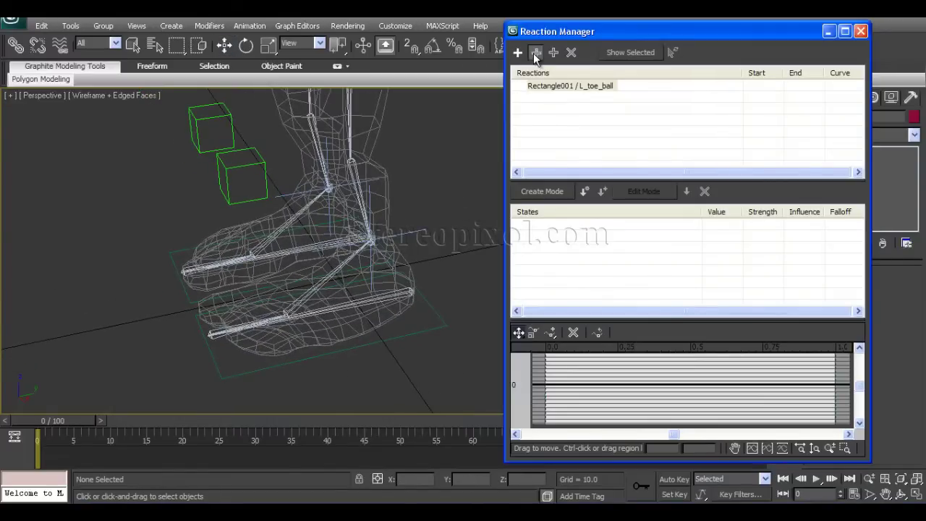
pyautogui.click(309, 292)
pyautogui.rightClick(489, 243)
# Select the left foot bone, set the rotation coordinate system to Local and test which axis lifts the heel.
pyautogui.click(380, 272)
pyautogui.click(333, 275)
pyautogui.press('e')
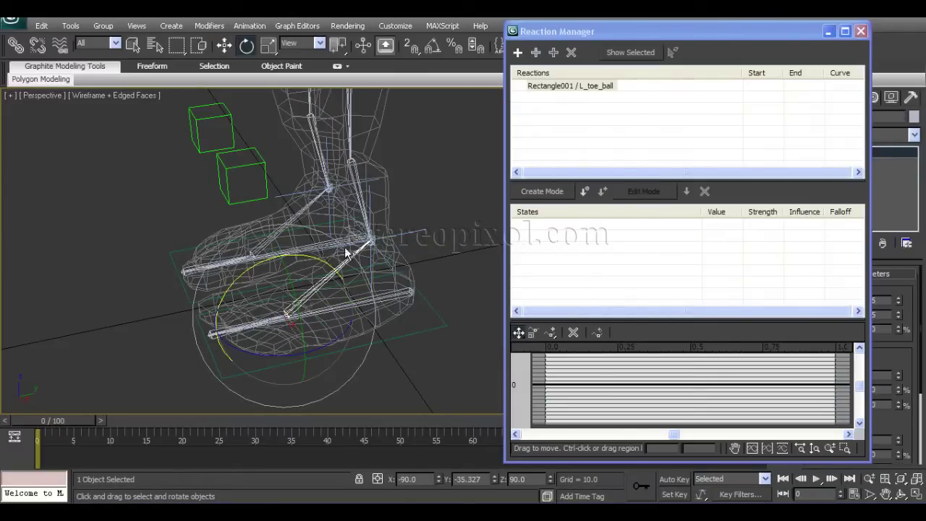
pyautogui.click(302, 44)
pyautogui.click(304, 89)
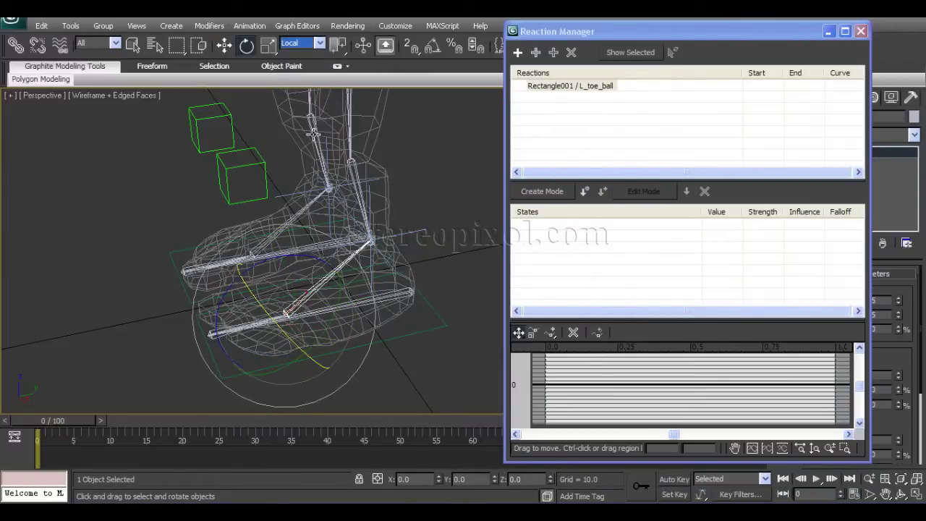
pyautogui.moveTo(294, 256); pyautogui.dragTo(288, 255)
pyautogui.rightClick(288, 254)
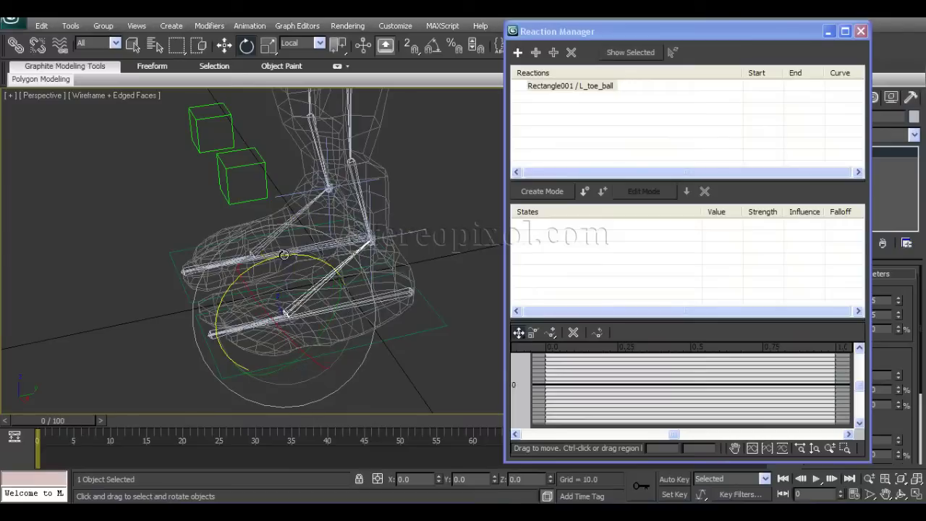
# Add the left foot bone's Z Rotation as a slave of the L_toe_ball reaction.
pyautogui.click(537, 54)
pyautogui.click(318, 292)
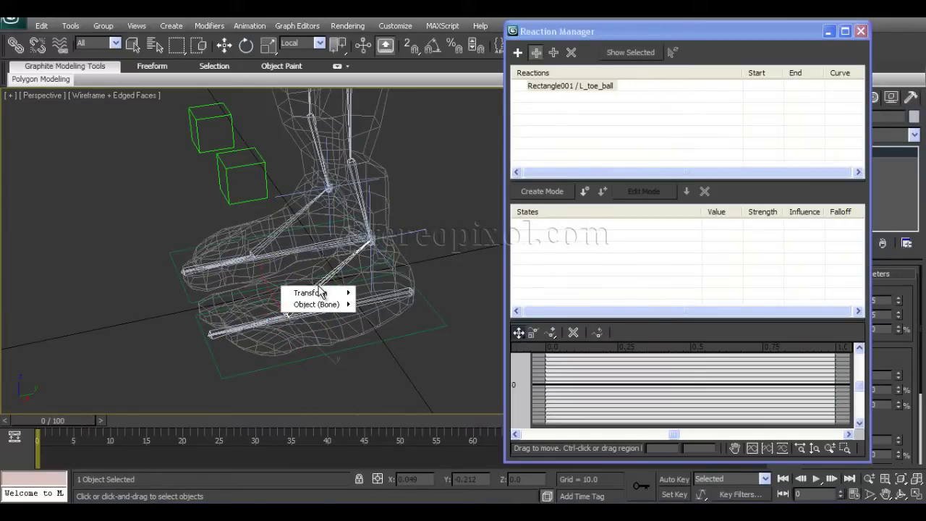
pyautogui.moveTo(329, 306)
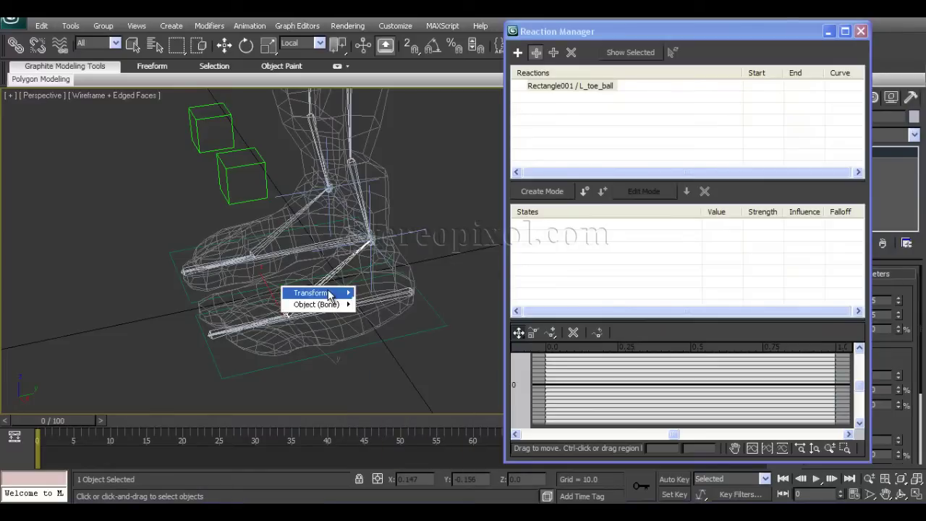
pyautogui.moveTo(379, 304)
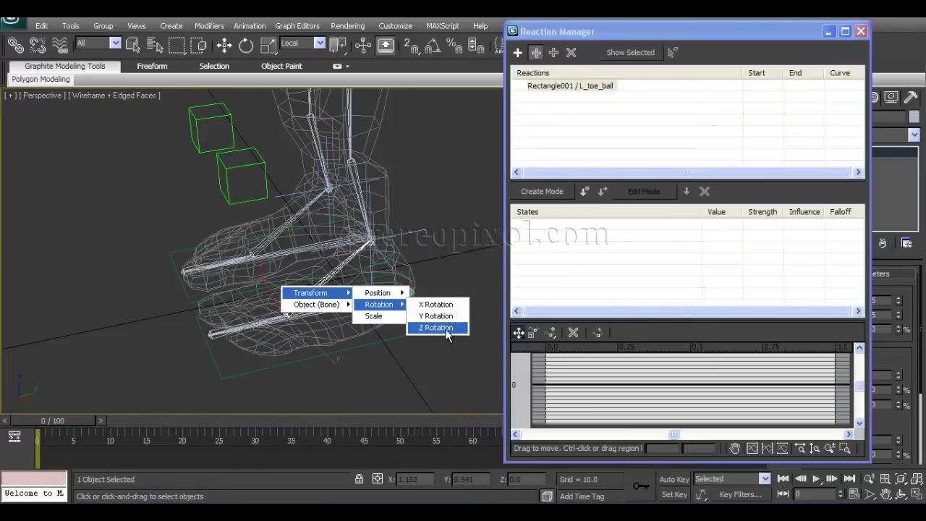
pyautogui.click(439, 327)
# Turn on Create Mode for the reaction and set the left foot rectangle's L_toe_ball to 10.
pyautogui.keyDown('alt'); pyautogui.moveTo(323, 355); pyautogui.dragTo(346, 355, button='middle'); pyautogui.keyUp('alt')
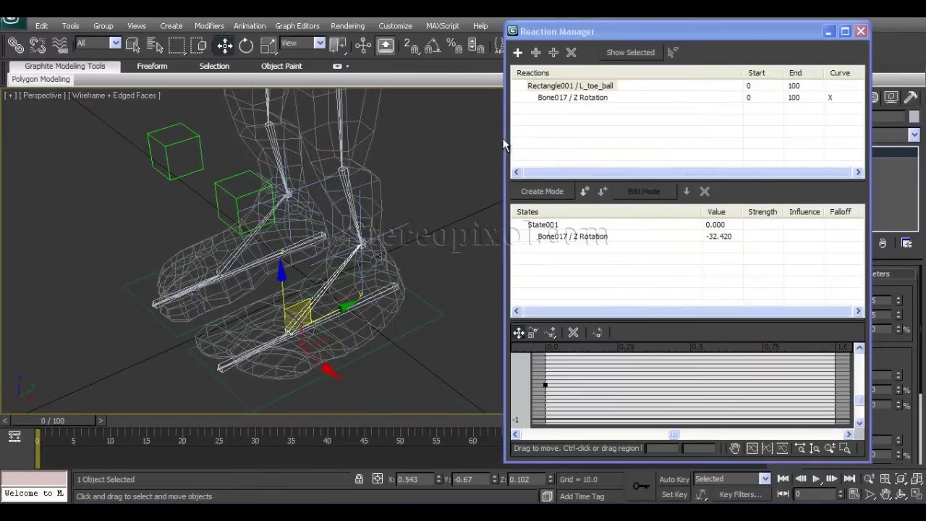
pyautogui.click(535, 192)
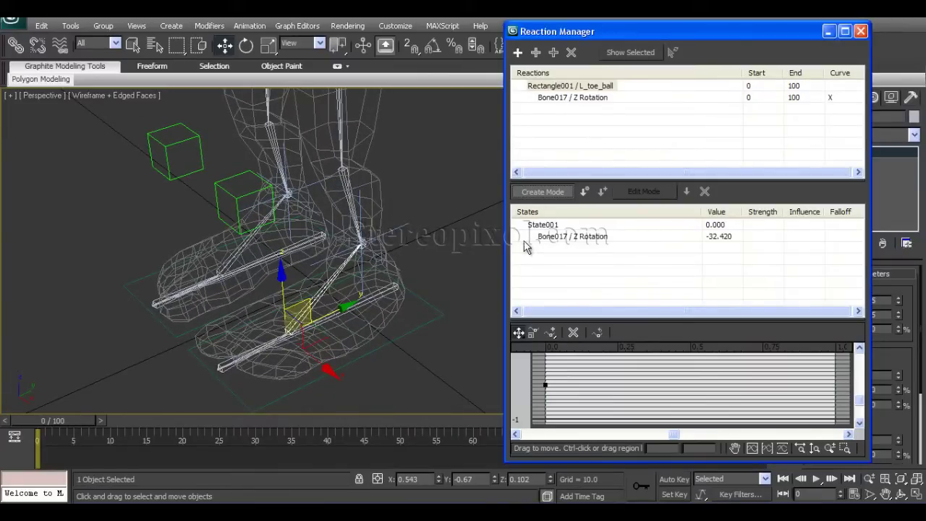
pyautogui.keyDown('alt'); pyautogui.moveTo(354, 360); pyautogui.dragTo(440, 355, button='middle'); pyautogui.keyUp('alt')
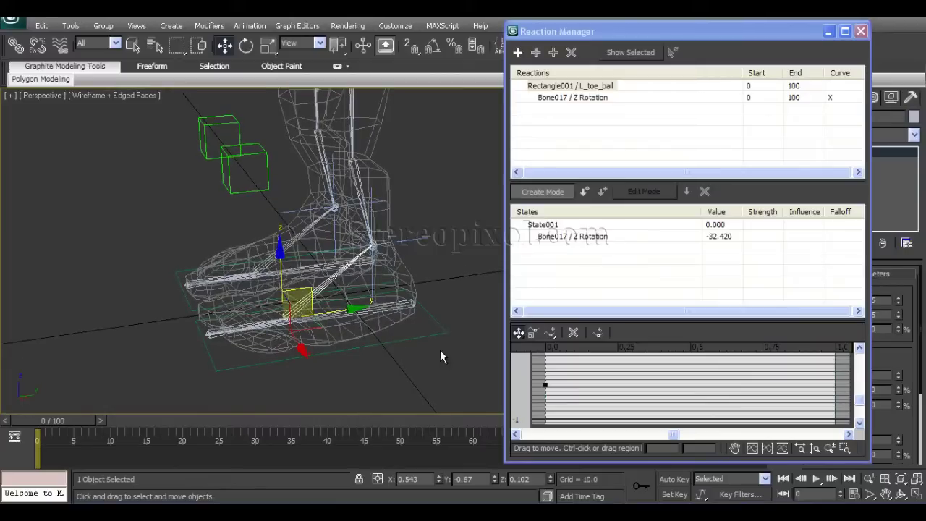
pyautogui.click(434, 331)
pyautogui.moveTo(742, 34); pyautogui.dragTo(649, 23)
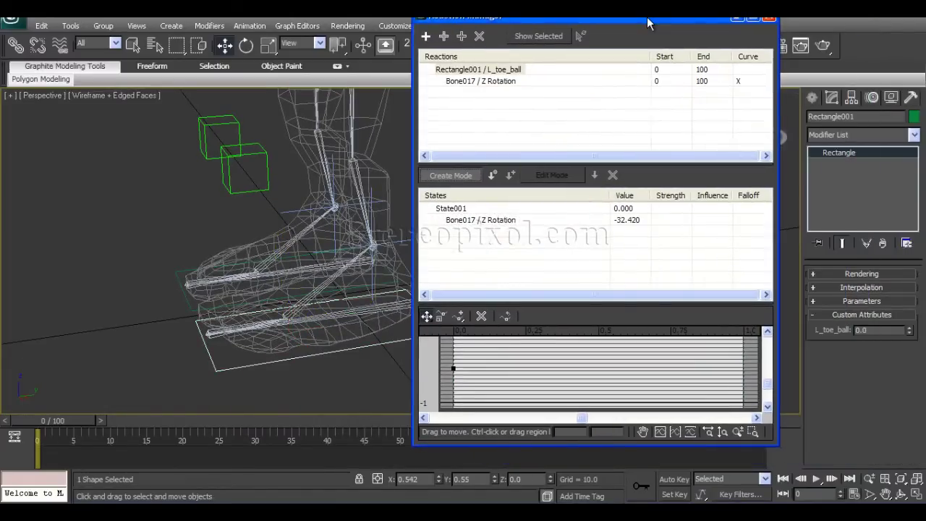
pyautogui.click(873, 330)
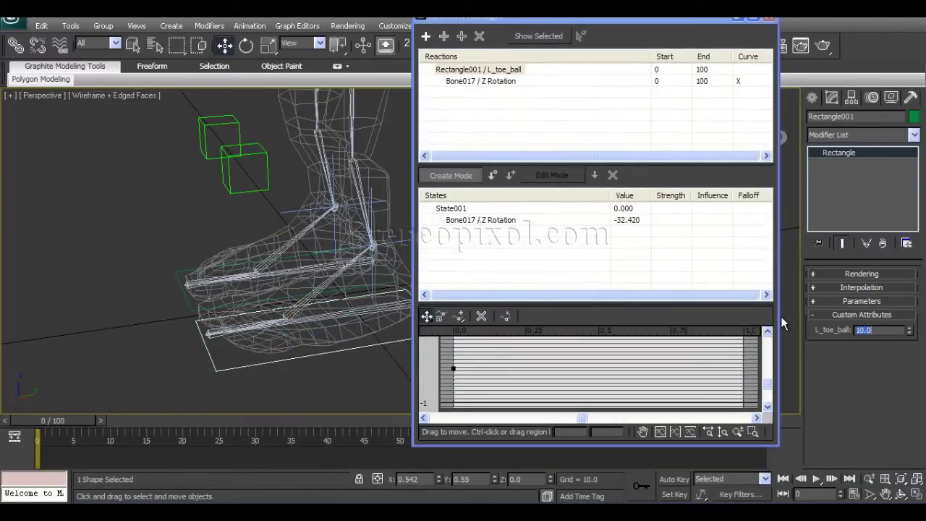
pyautogui.moveTo(581, 23); pyautogui.dragTo(672, 40)
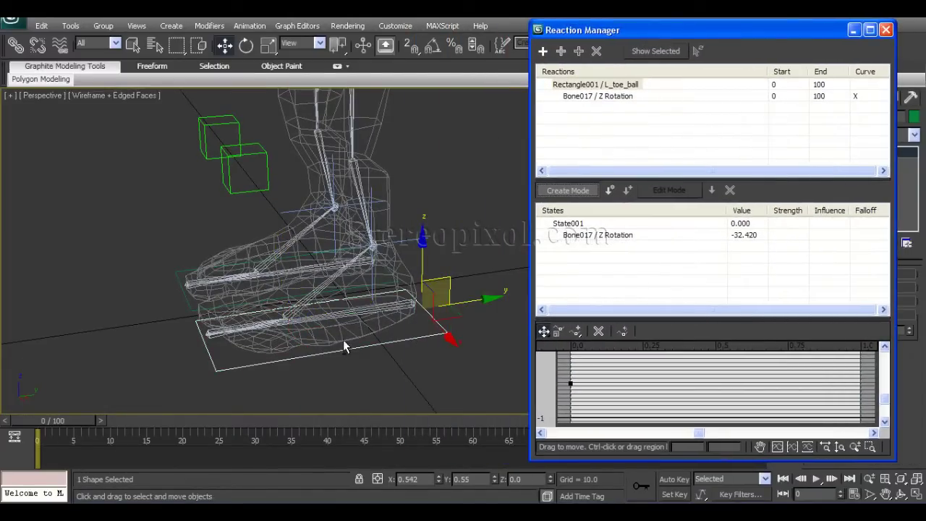
# Rotate the left foot bone about its local Z axis to about -58.2, record it as a new state and end Create Mode.
pyautogui.keyDown('alt'); pyautogui.moveTo(344, 348); pyautogui.dragTo(375, 354, button='middle'); pyautogui.keyUp('alt')
pyautogui.click(309, 301)
pyautogui.keyDown('alt'); pyautogui.moveTo(313, 300); pyautogui.dragTo(298, 257, button='middle'); pyautogui.keyUp('alt')
pyautogui.press('e')
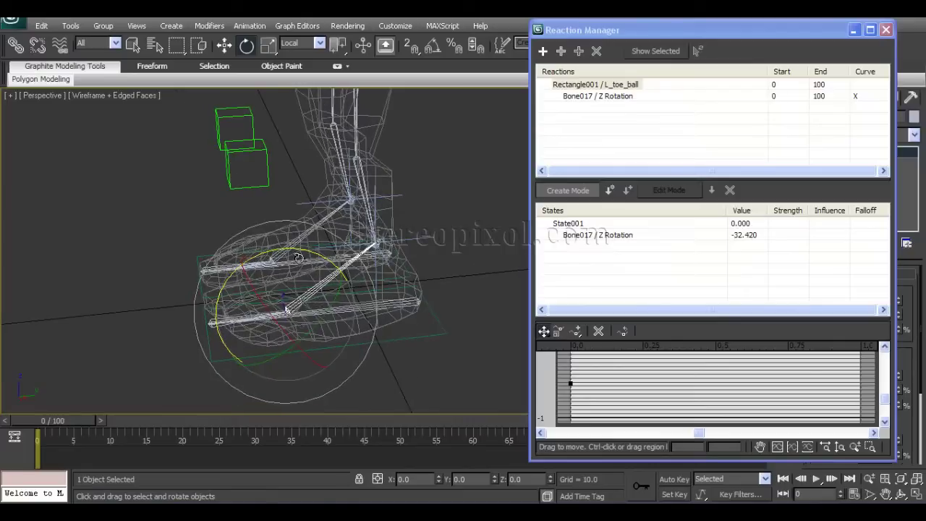
pyautogui.moveTo(291, 248); pyautogui.dragTo(258, 249)
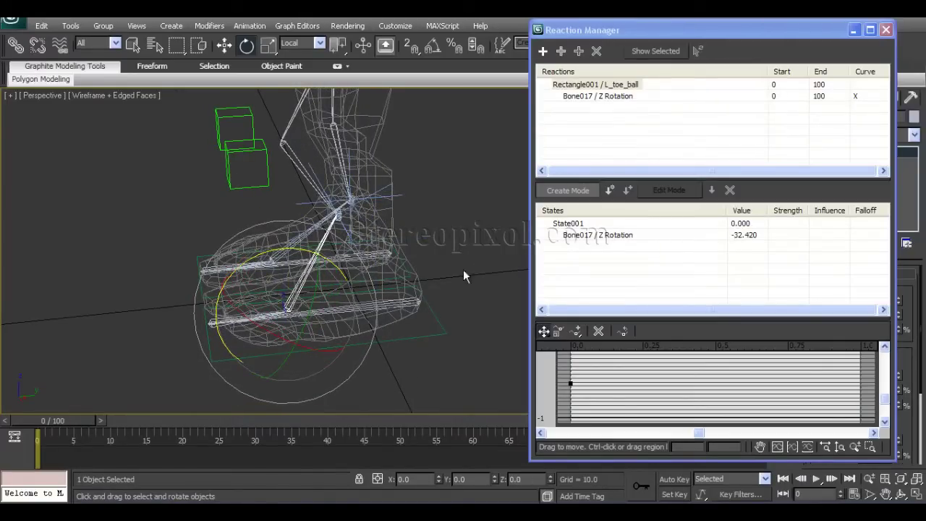
pyautogui.click(610, 191)
pyautogui.click(576, 193)
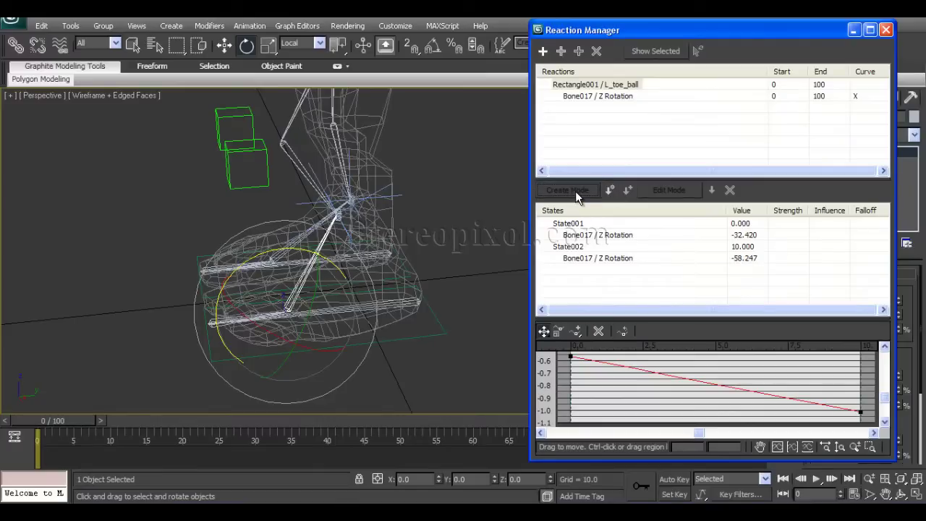
# Close the Reaction Manager and test the left foot rectangle's L_toe_ball spinner, returning it to 0.
pyautogui.moveTo(748, 30); pyautogui.dragTo(588, 62)
pyautogui.click(726, 63)
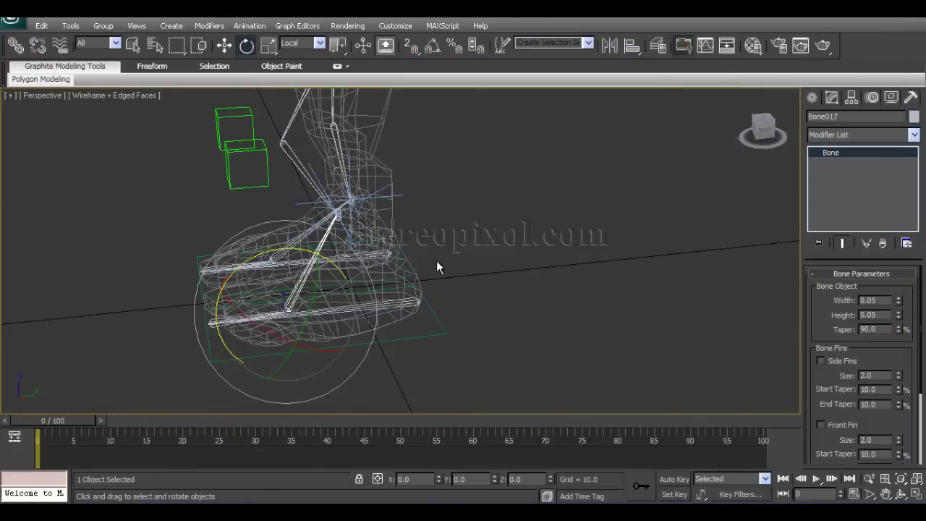
pyautogui.moveTo(441, 319); pyautogui.dragTo(440, 317)
pyautogui.rightClick(909, 332)
pyautogui.moveTo(909, 332)
pyautogui.mouseDown()
pyautogui.moveTo(911, 304)
pyautogui.moveTo(919, 340)
pyautogui.moveTo(905, 343)
pyautogui.mouseUp()
pyautogui.keyDown('alt'); pyautogui.moveTo(500, 316); pyautogui.dragTo(518, 323, button='middle'); pyautogui.keyUp('alt')
pyautogui.moveTo(436, 366); pyautogui.dragTo(422, 393, button='middle')
pyautogui.click(437, 382)
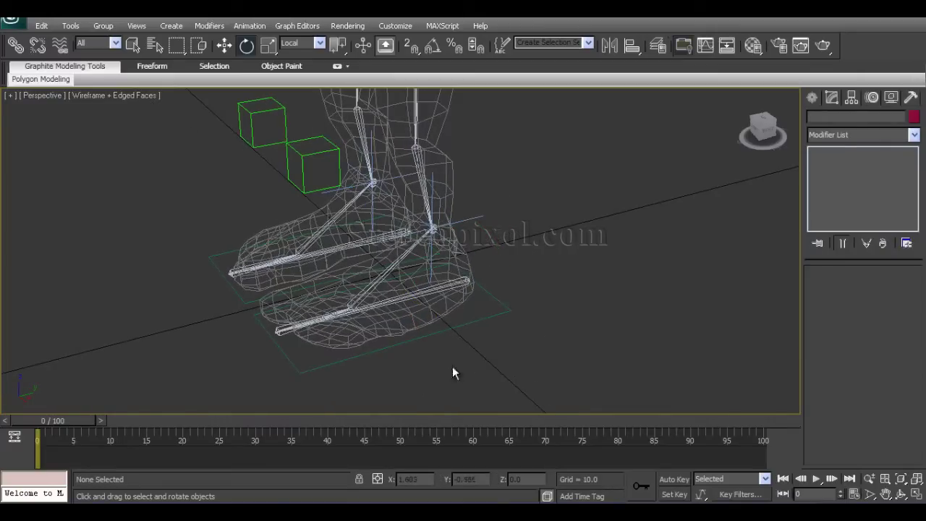
pyautogui.click(498, 313)
pyautogui.keyDown('alt'); pyautogui.moveTo(485, 304); pyautogui.dragTo(233, 323, button='middle'); pyautogui.keyUp('alt')
pyautogui.click(232, 322)
pyautogui.click(254, 26)
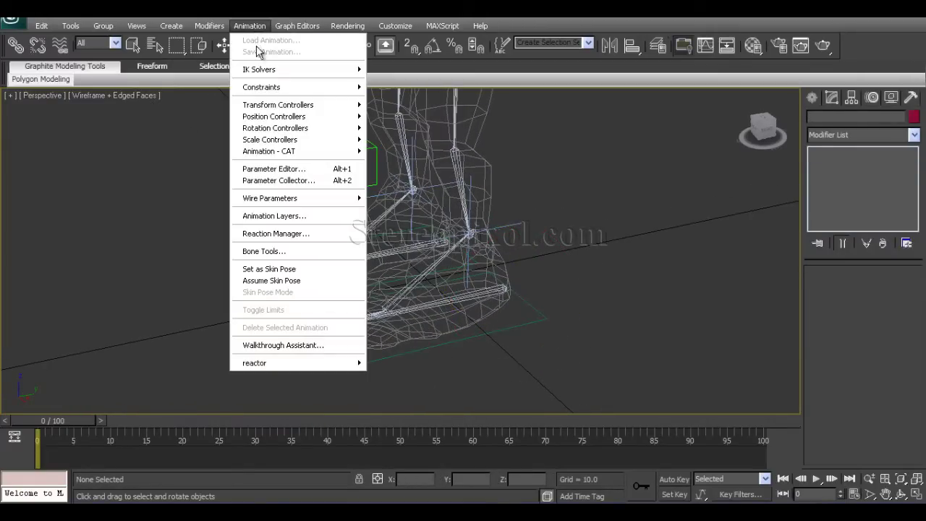
pyautogui.click(304, 234)
pyautogui.moveTo(492, 44); pyautogui.dragTo(825, 48)
pyautogui.moveTo(561, 337); pyautogui.dragTo(527, 302)
pyautogui.click(567, 378)
pyautogui.click(635, 62)
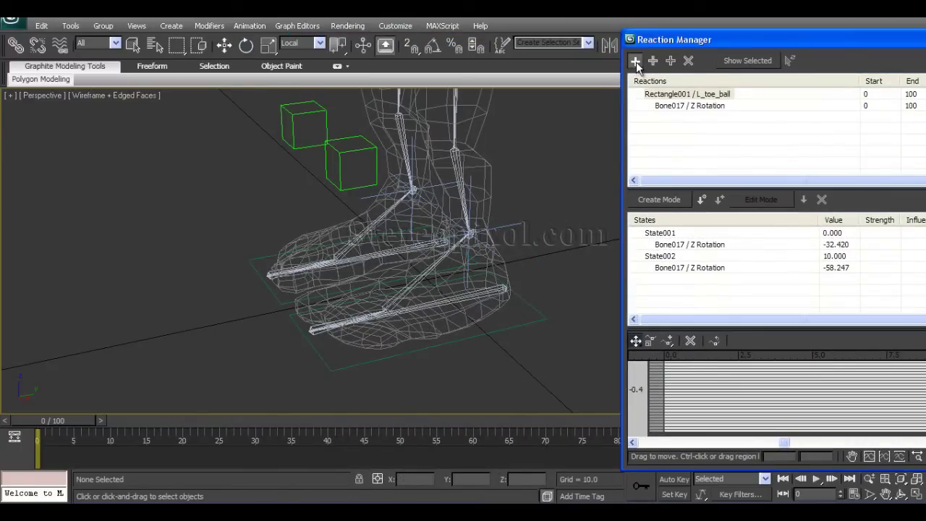
pyautogui.click(539, 320)
pyautogui.press('Escape')
pyautogui.moveTo(680, 40); pyautogui.dragTo(419, 85)
pyautogui.click(717, 84)
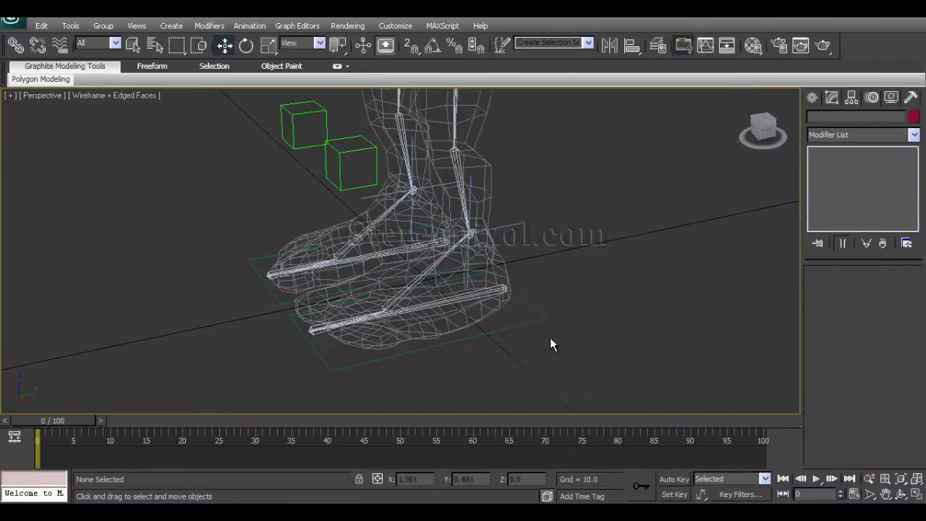
# Open the Parameter Editor for the left foot rectangle and name the new float parameter L_toe_tip.
pyautogui.click(543, 322)
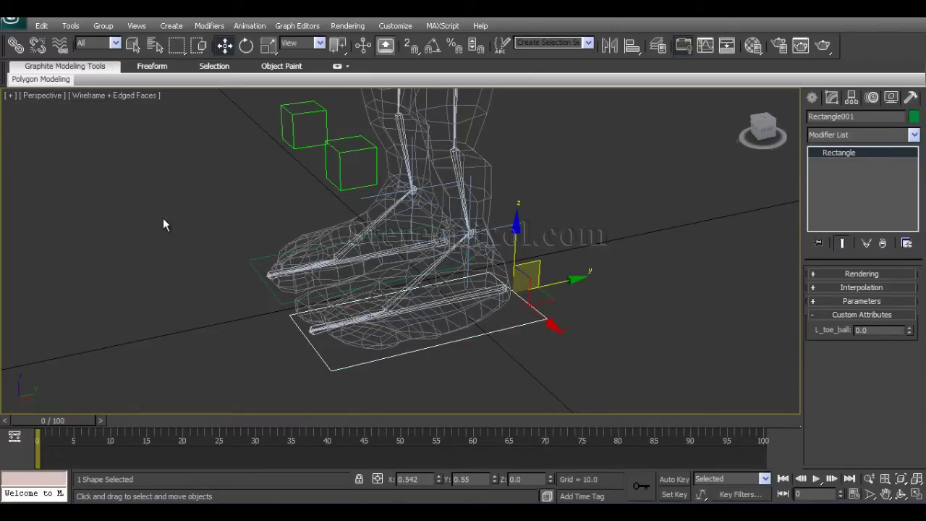
pyautogui.click(250, 25)
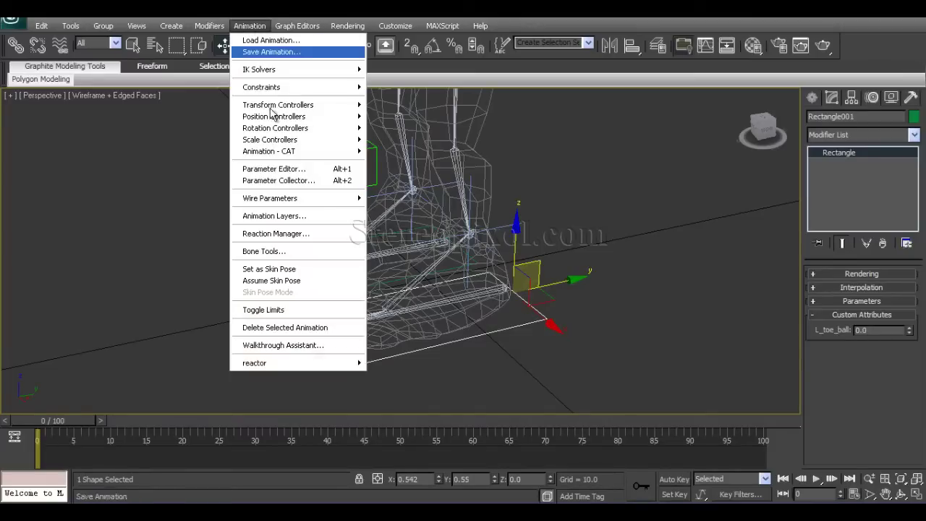
pyautogui.click(275, 168)
pyautogui.moveTo(172, 246); pyautogui.dragTo(70, 246)
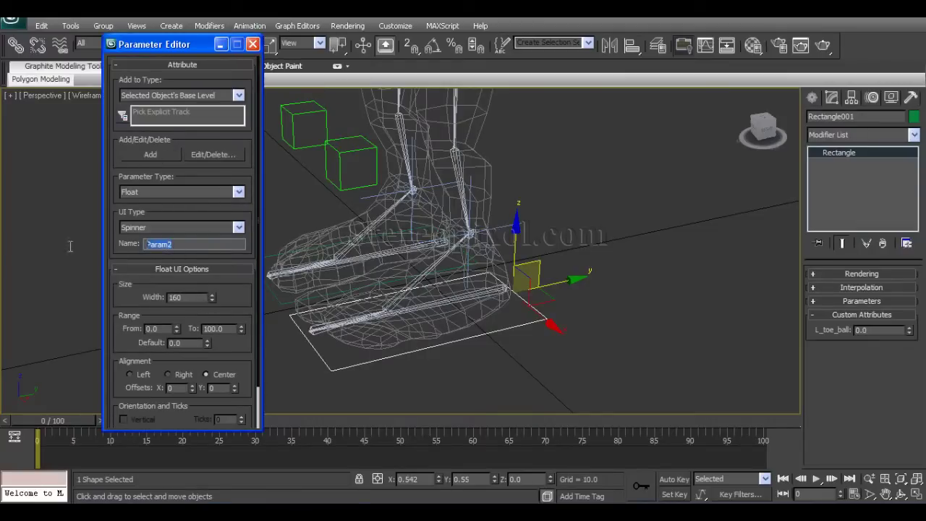
pyautogui.write('L_toe_tip')
# Give the L_toe_tip parameter an upper range limit of 10 and left alignment, and add it to the rectangle.
pyautogui.moveTo(226, 329); pyautogui.dragTo(134, 324)
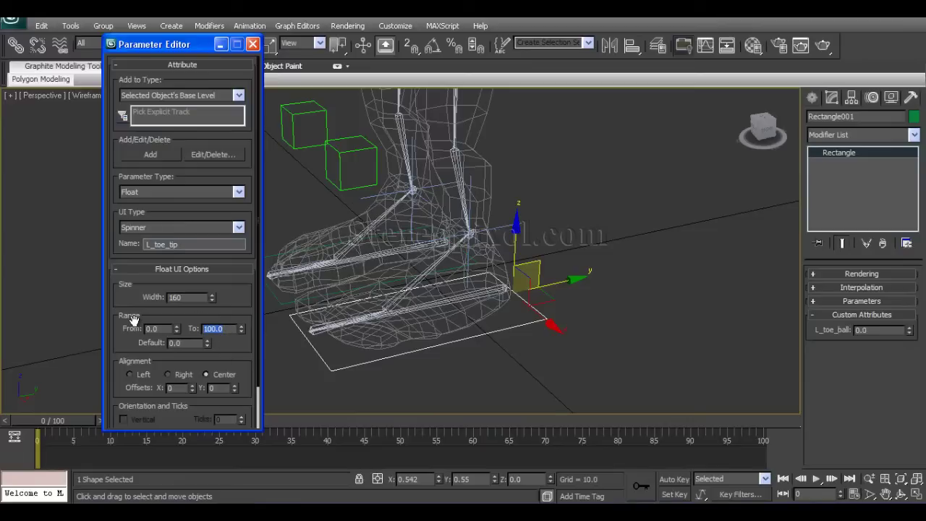
pyautogui.moveTo(245, 365); pyautogui.dragTo(245, 264)
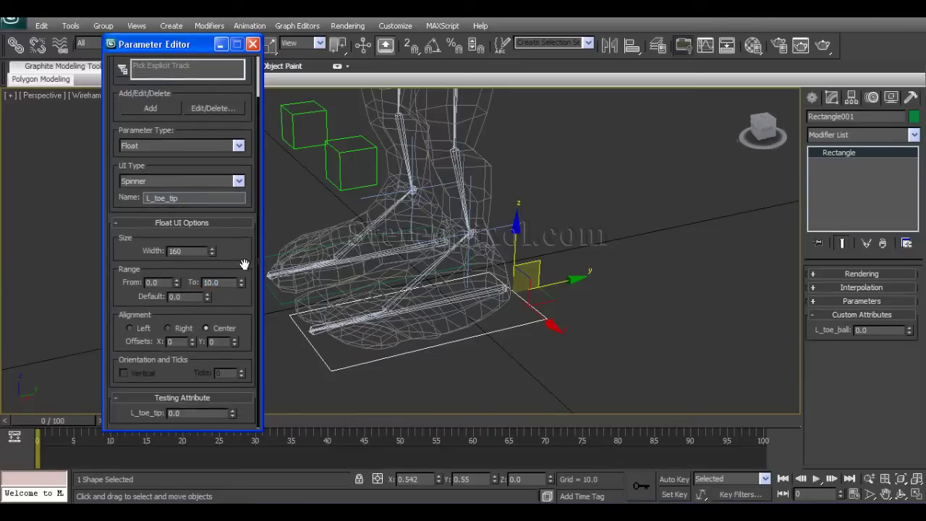
pyautogui.click(133, 327)
pyautogui.moveTo(245, 346); pyautogui.dragTo(246, 375)
pyautogui.click(158, 156)
pyautogui.click(254, 45)
pyautogui.moveTo(603, 284); pyautogui.dragTo(544, 291, button='middle')
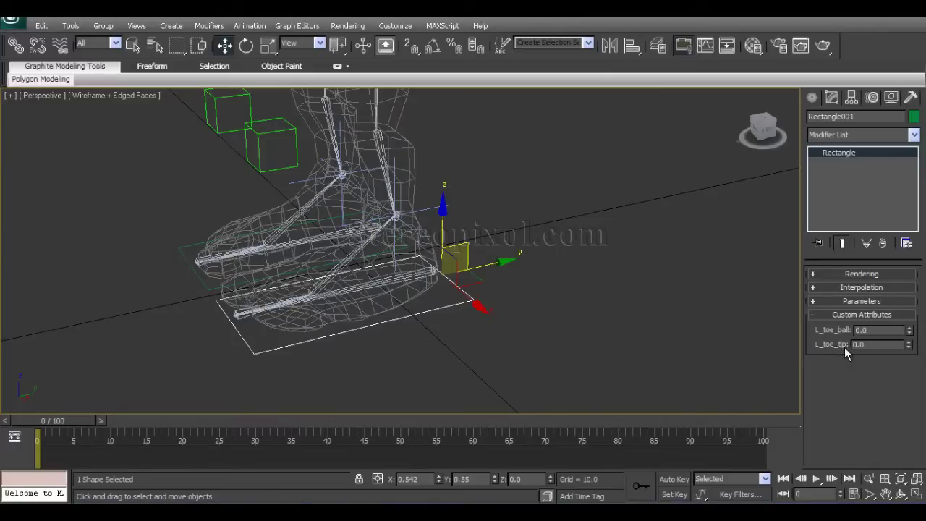
# Deselect the left foot rectangle and open the Reaction Manager, placing its window clear of the feet.
pyautogui.keyDown('alt'); pyautogui.moveTo(504, 348); pyautogui.dragTo(507, 351, button='middle'); pyautogui.keyUp('alt')
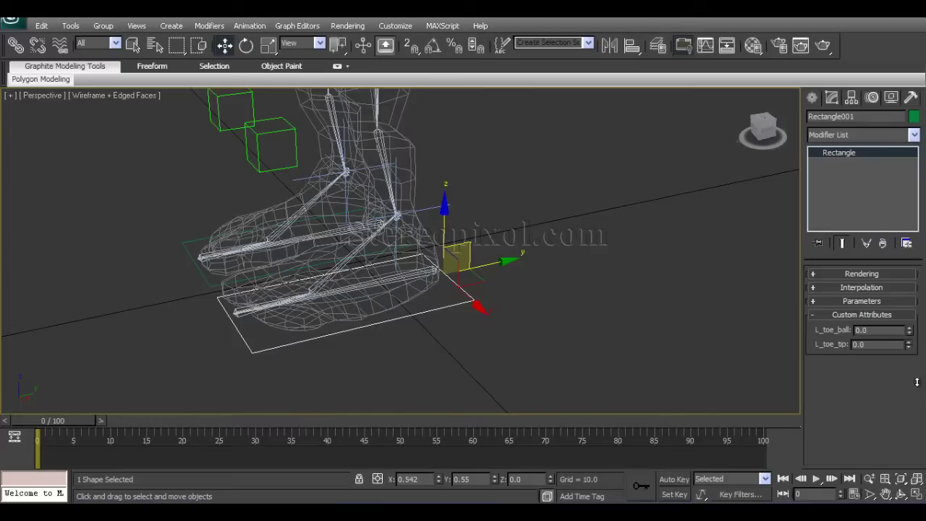
pyautogui.click(580, 277)
pyautogui.click(249, 25)
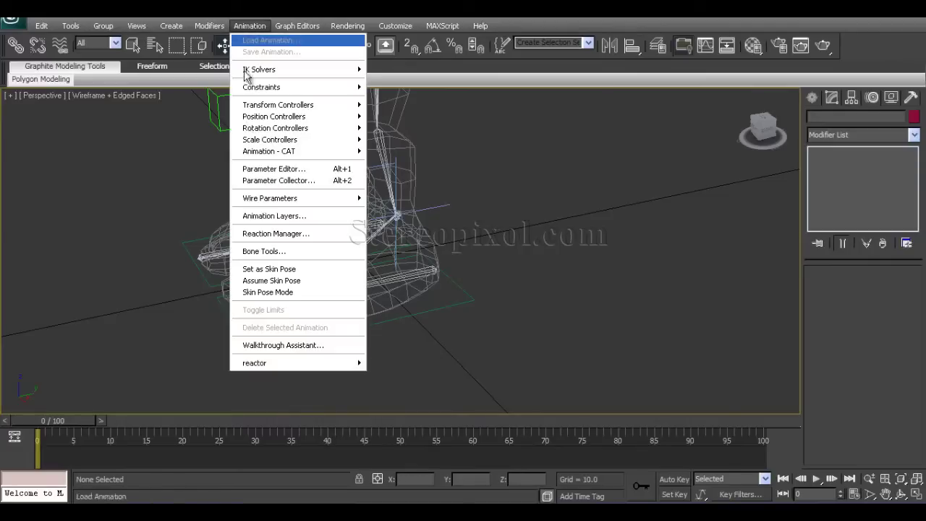
pyautogui.click(275, 233)
pyautogui.moveTo(455, 39); pyautogui.dragTo(667, 4)
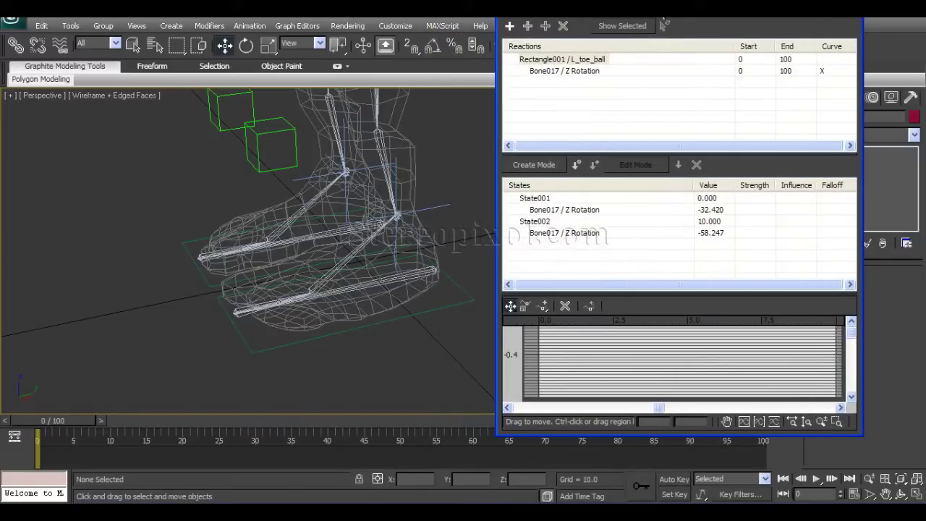
# Try rotating the front bone of the left foot about its local Z axis and undo the rotation.
pyautogui.click(241, 309)
pyautogui.press('e')
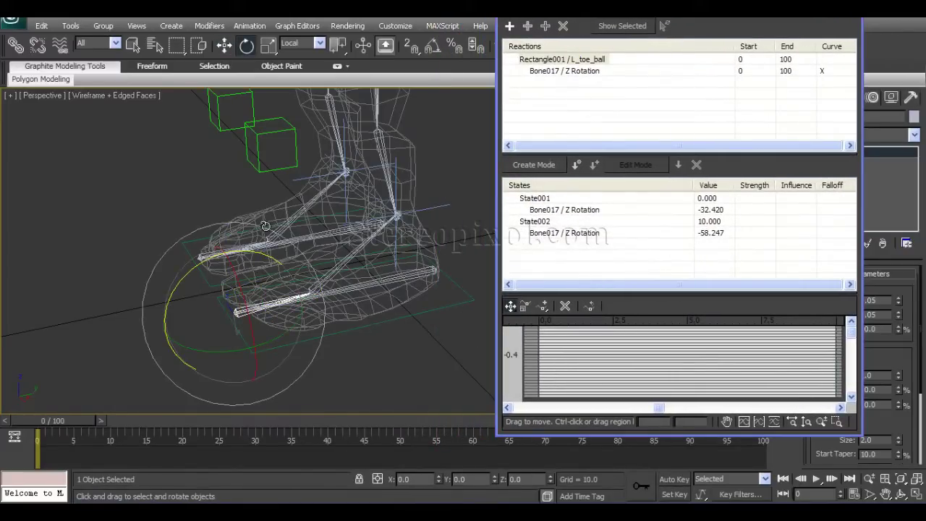
pyautogui.moveTo(253, 248); pyautogui.dragTo(222, 249)
pyautogui.hotkey('ctrl', 'z')
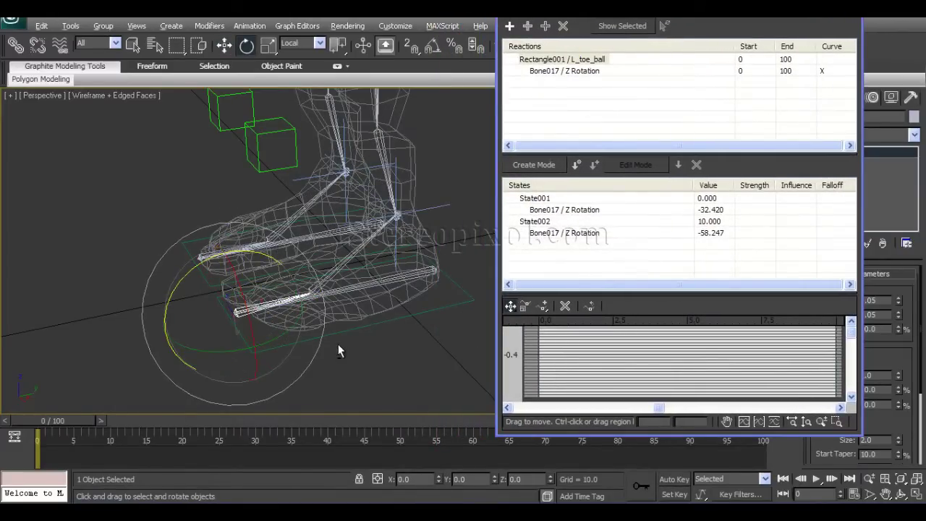
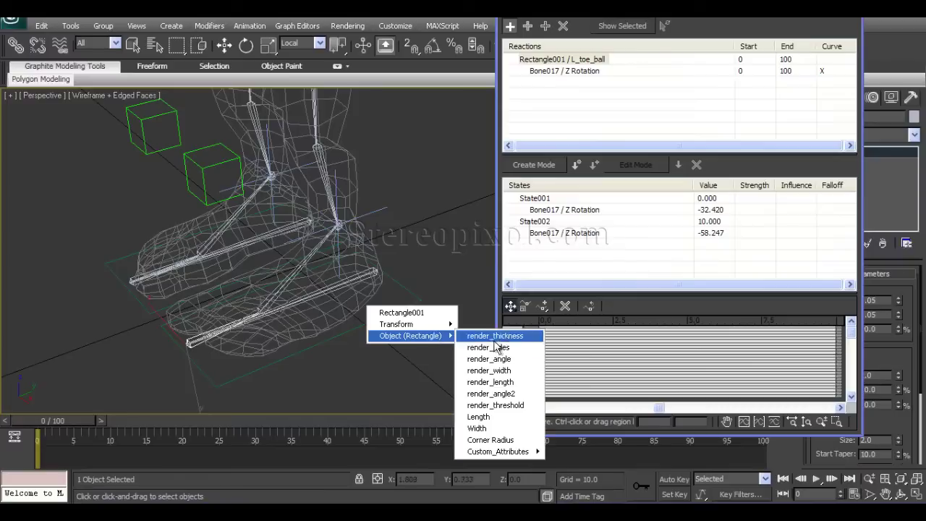
# Try to add the left foot rectangle's L_toe_tip attribute as a new reaction master, then undo the addition.
pyautogui.moveTo(521, 451)
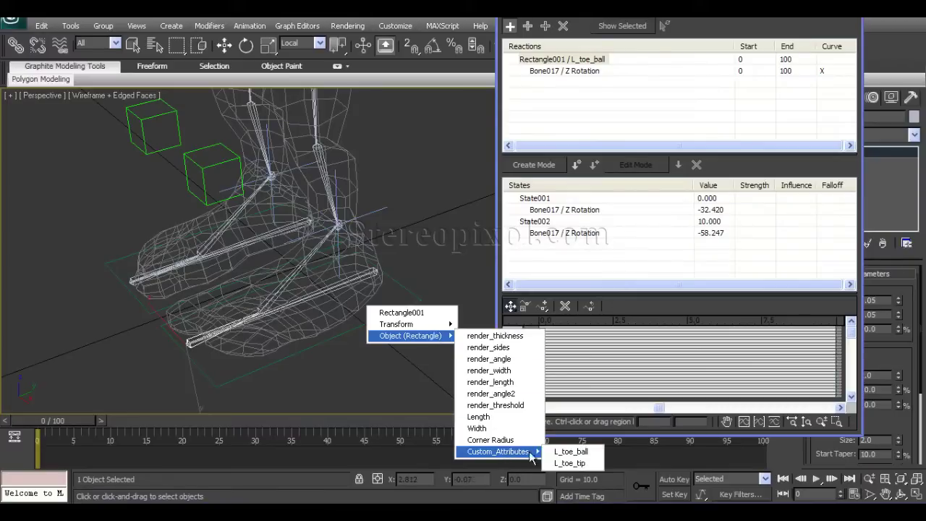
pyautogui.click(571, 463)
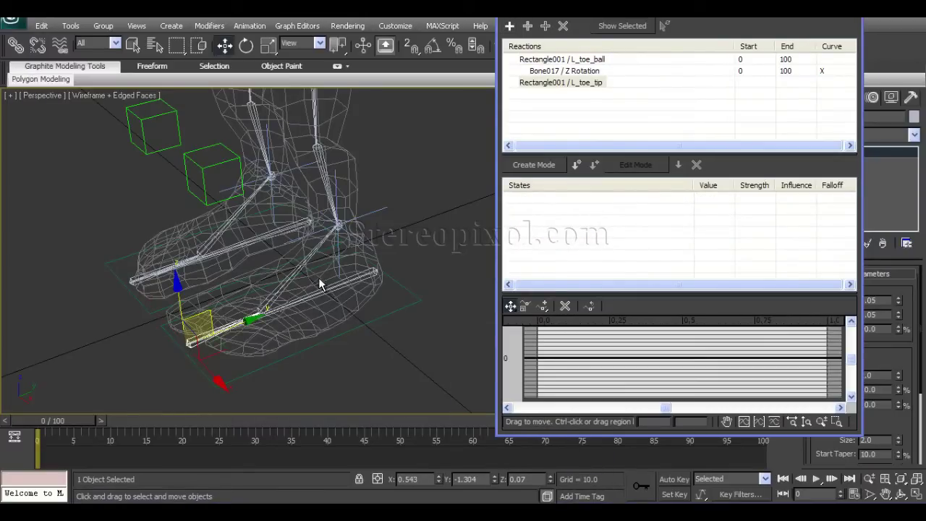
pyautogui.hotkey('ctrl', 'z')
pyautogui.click(424, 284)
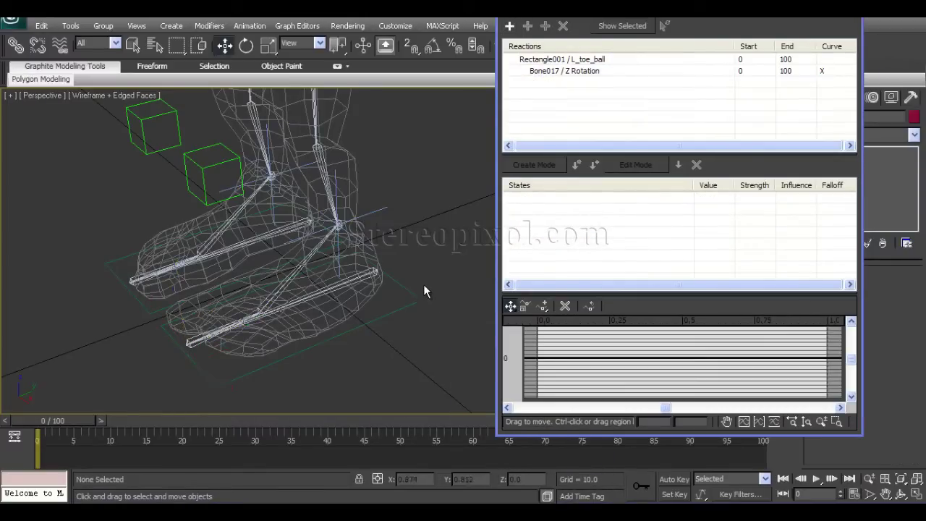
pyautogui.moveTo(430, 275); pyautogui.dragTo(395, 322)
pyautogui.click(395, 328)
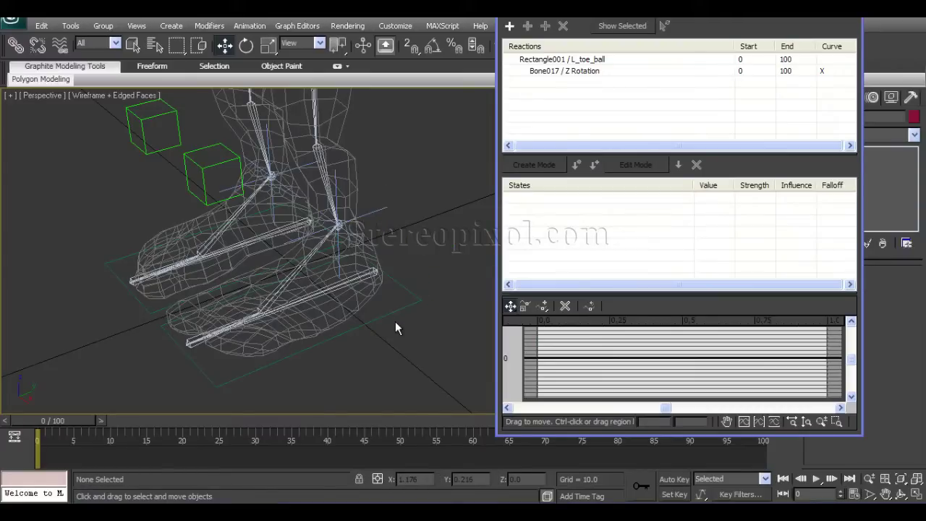
# Delete the L_toe_ball reaction from the Reaction Manager and undo the deletion.
pyautogui.click(532, 60)
pyautogui.click(562, 26)
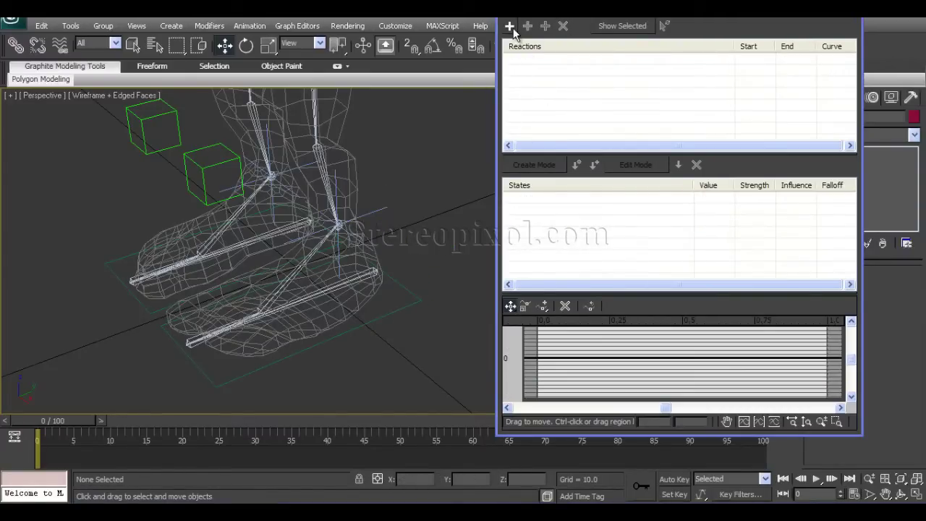
pyautogui.moveTo(424, 275); pyautogui.dragTo(404, 315)
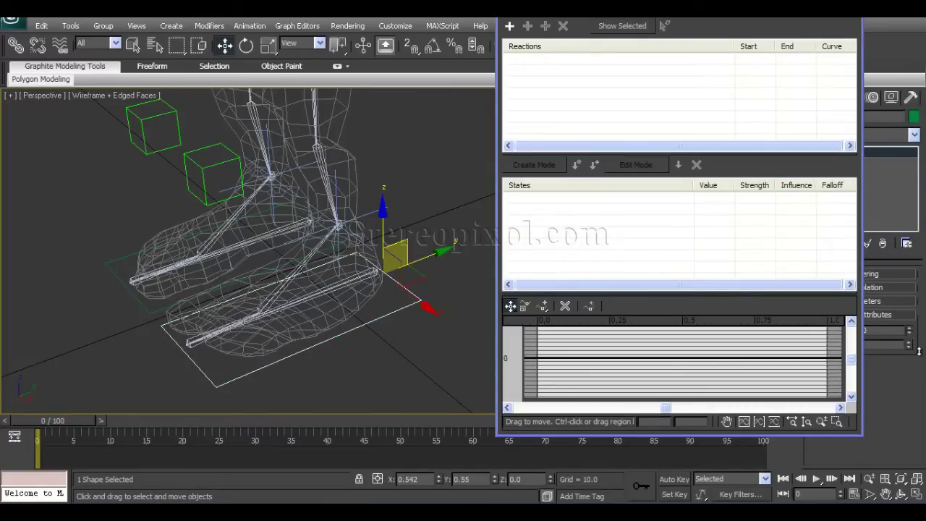
pyautogui.click(457, 202)
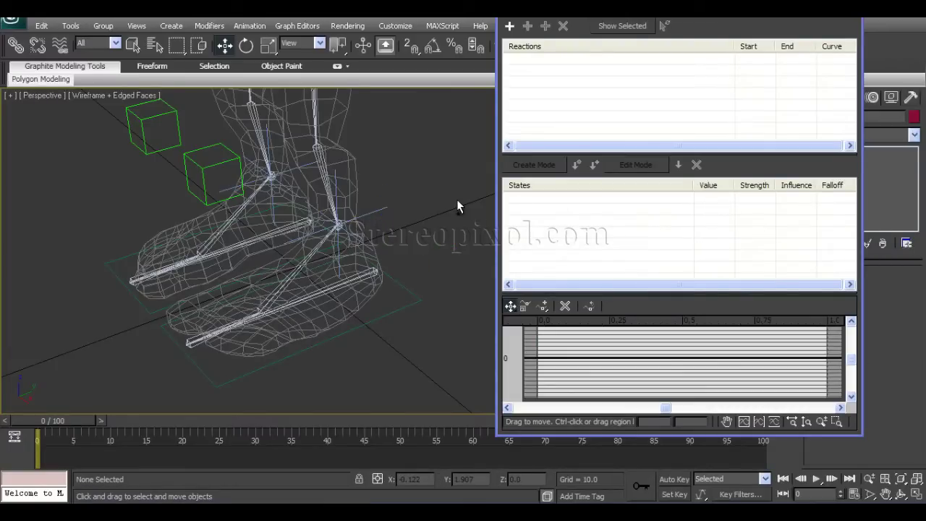
pyautogui.rightClick(437, 200)
pyautogui.click(442, 199)
pyautogui.hotkey('ctrl', 'z')
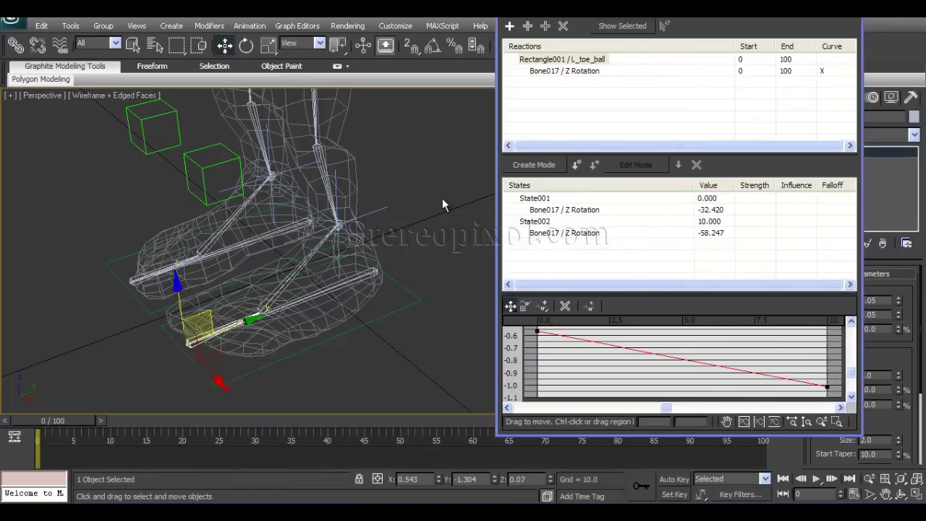
# Add the left foot rectangle's L_toe_tip custom attribute as a second master in the Reaction Manager.
pyautogui.click(432, 260)
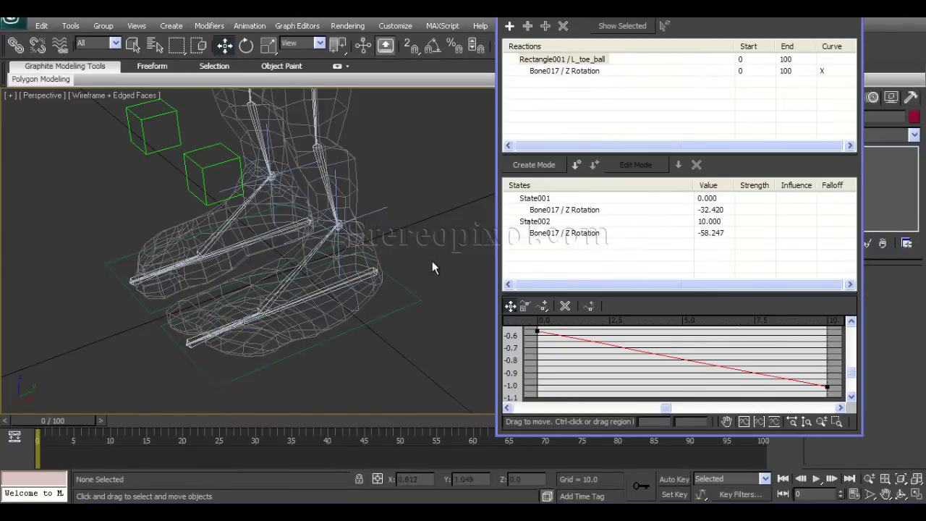
pyautogui.click(511, 28)
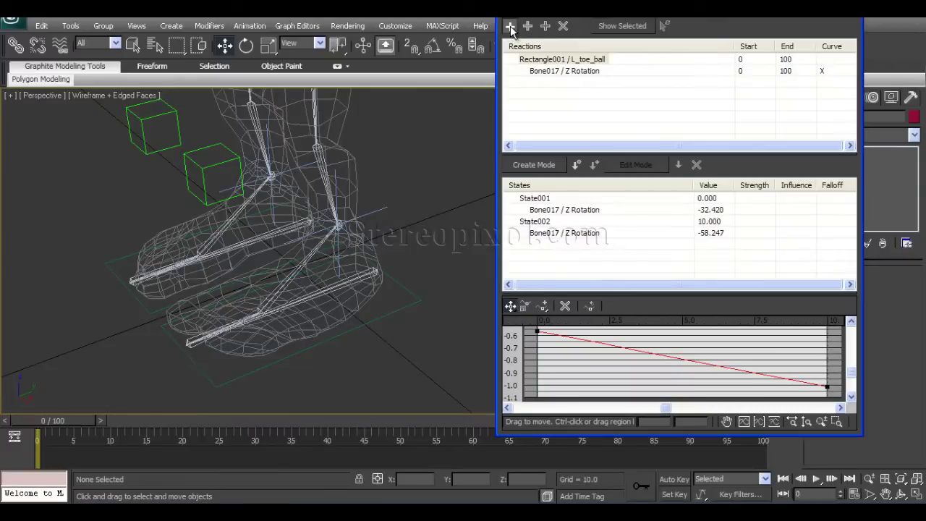
pyautogui.click(413, 298)
pyautogui.moveTo(427, 328)
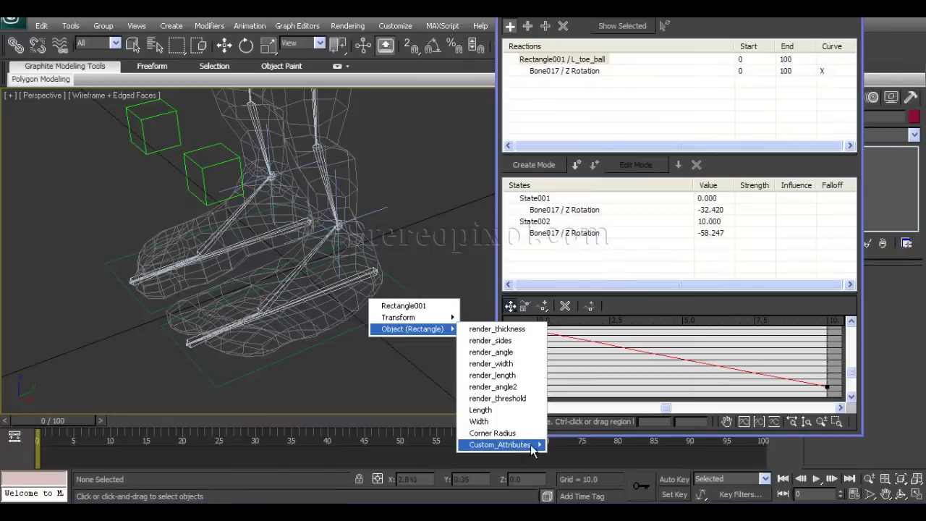
pyautogui.moveTo(535, 444)
pyautogui.click(572, 456)
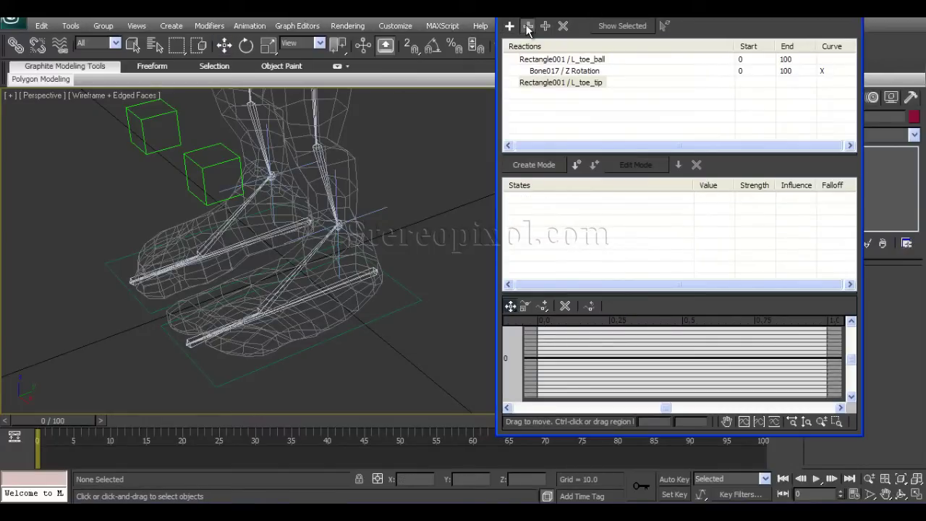
# Add the Z Rotation of the left foot's front bone as a slave of the L_toe_tip master.
pyautogui.moveTo(182, 340); pyautogui.dragTo(257, 324, button='middle')
pyautogui.scroll(5, 258, 324)
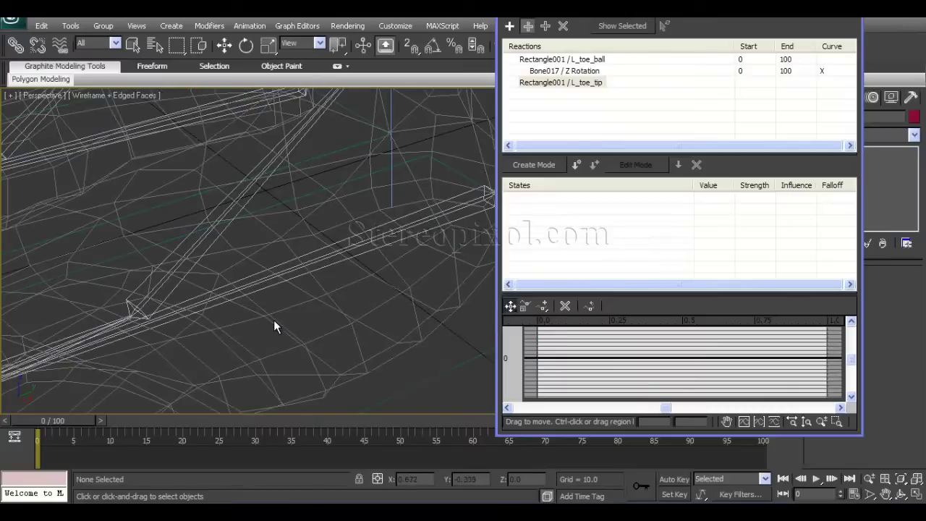
pyautogui.scroll(3, 275, 325)
pyautogui.click(99, 362)
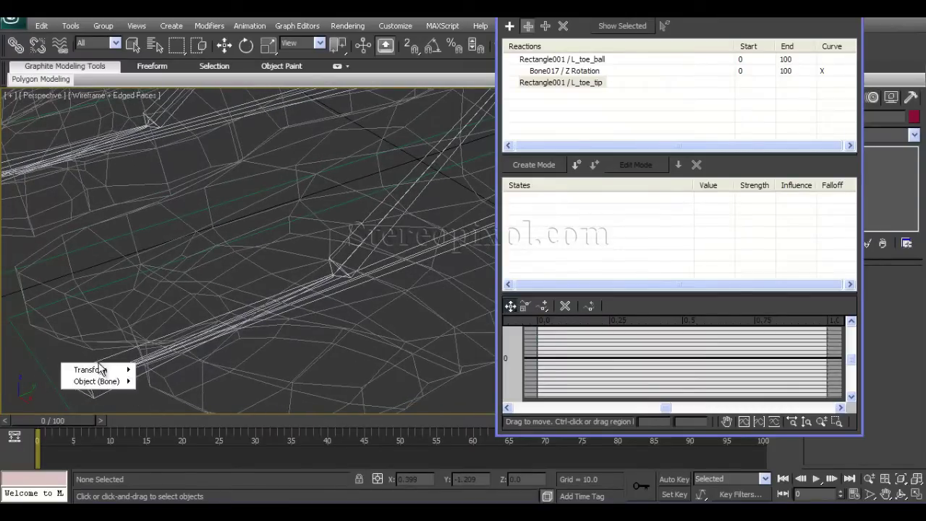
pyautogui.moveTo(94, 370)
pyautogui.moveTo(163, 381)
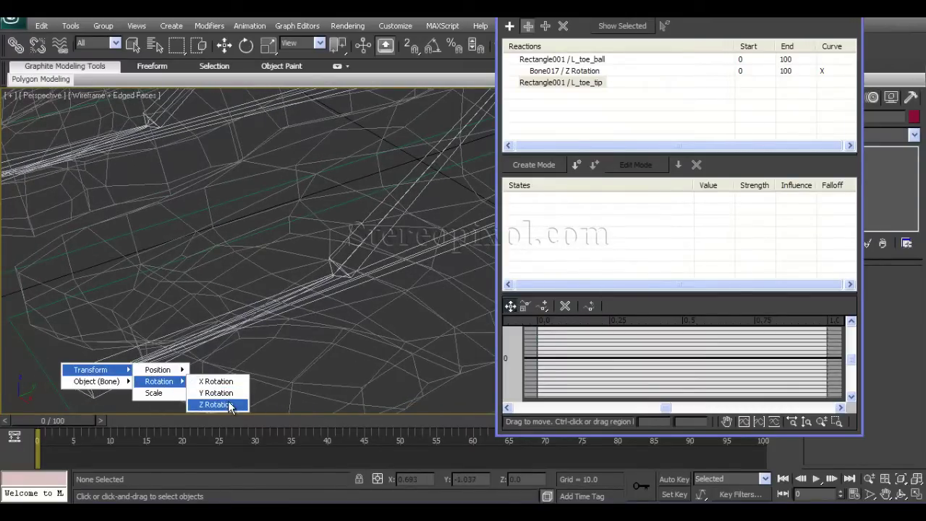
pyautogui.click(216, 405)
pyautogui.scroll(-6, 277, 309)
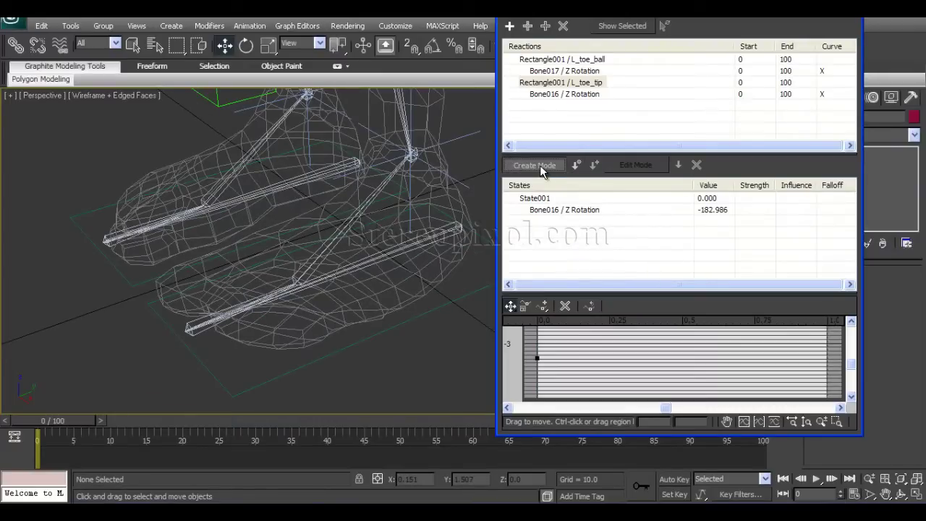
# With Create Mode on, select the left foot rectangle and set its L_toe_tip attribute to 10.
pyautogui.click(302, 366)
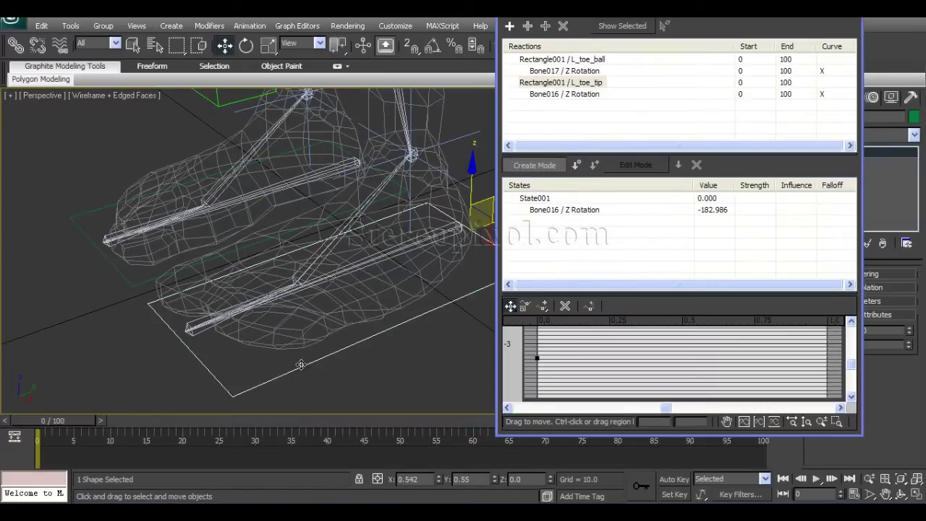
pyautogui.moveTo(759, 17); pyautogui.dragTo(680, 24)
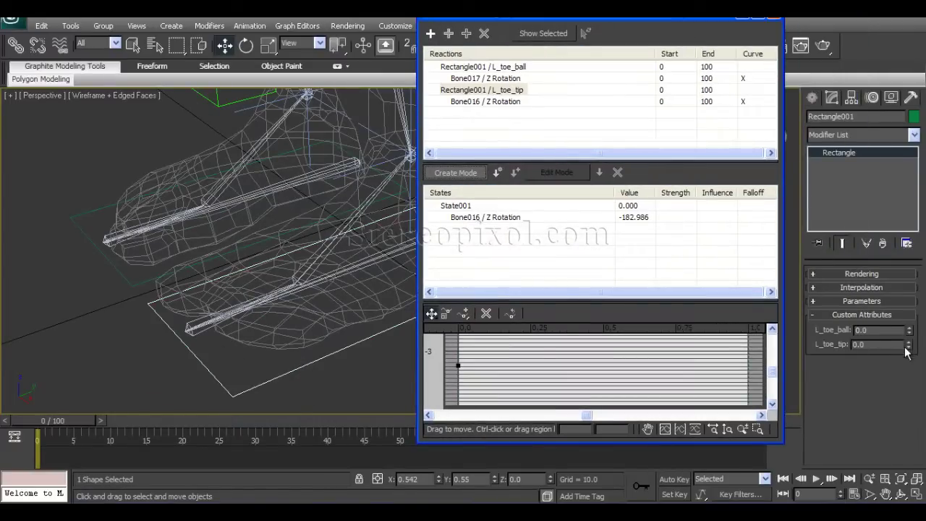
pyautogui.moveTo(906, 351); pyautogui.dragTo(905, 217)
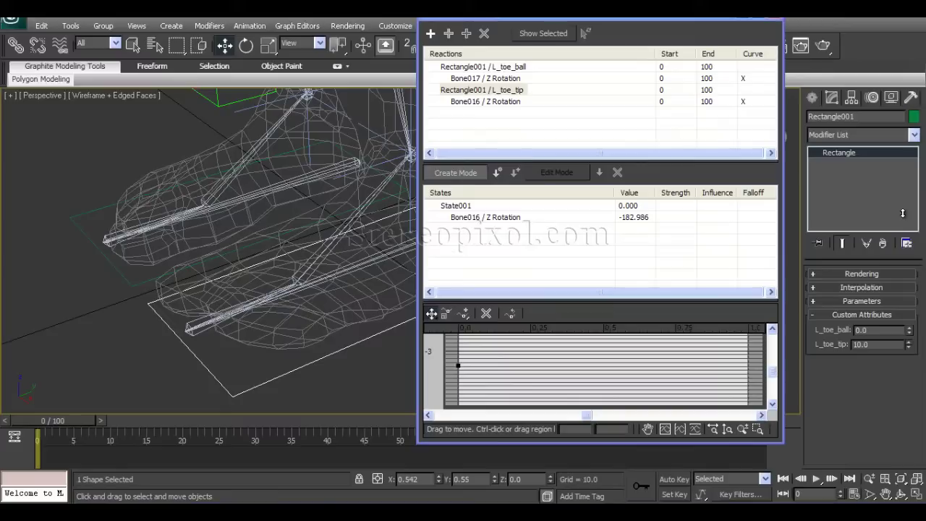
# Rotate the left foot's front bone about its local Z axis to about -235.4, record it as a new state and end Create Mode.
pyautogui.click(220, 316)
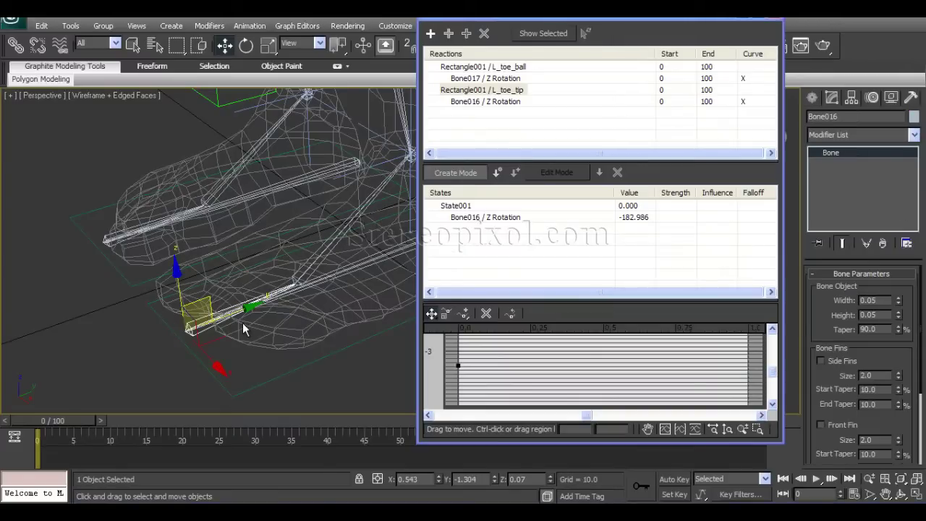
pyautogui.press('e')
pyautogui.keyDown('alt'); pyautogui.moveTo(221, 327); pyautogui.dragTo(207, 253, button='middle'); pyautogui.keyUp('alt')
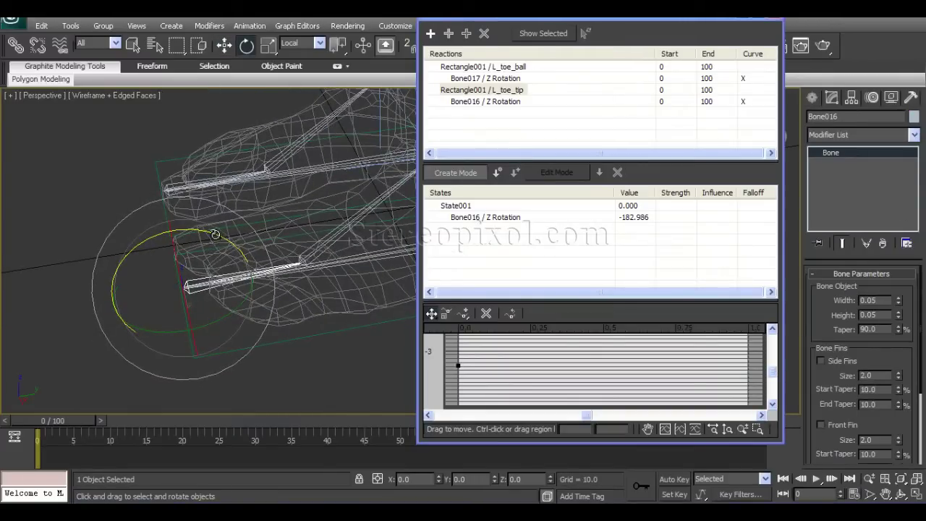
pyautogui.moveTo(215, 234); pyautogui.dragTo(146, 209)
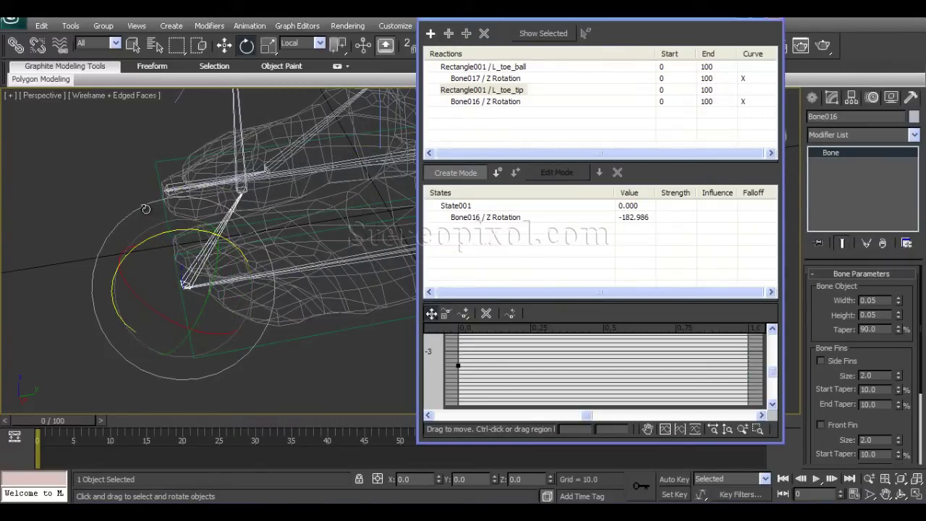
pyautogui.click(498, 174)
pyautogui.click(460, 170)
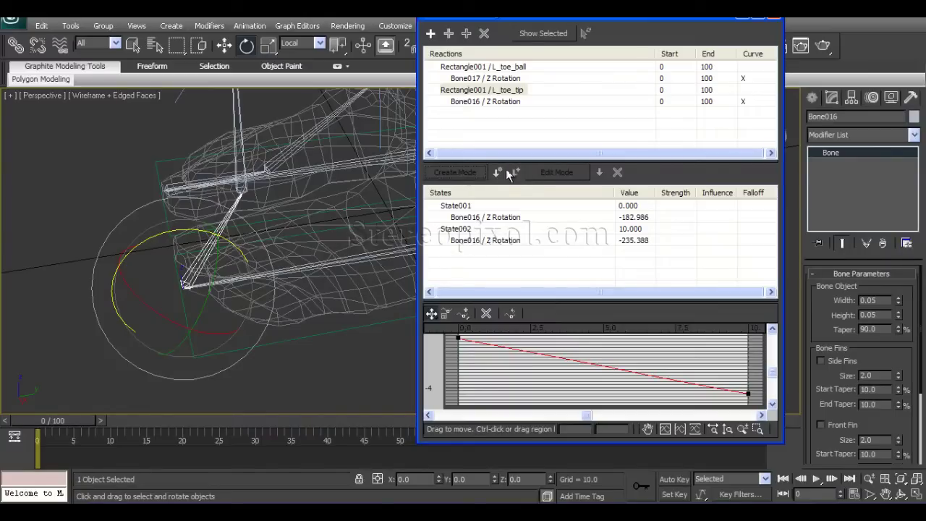
# Close the Reaction Manager and return the left foot rectangle's L_toe_tip attribute to 0.
pyautogui.click(774, 18)
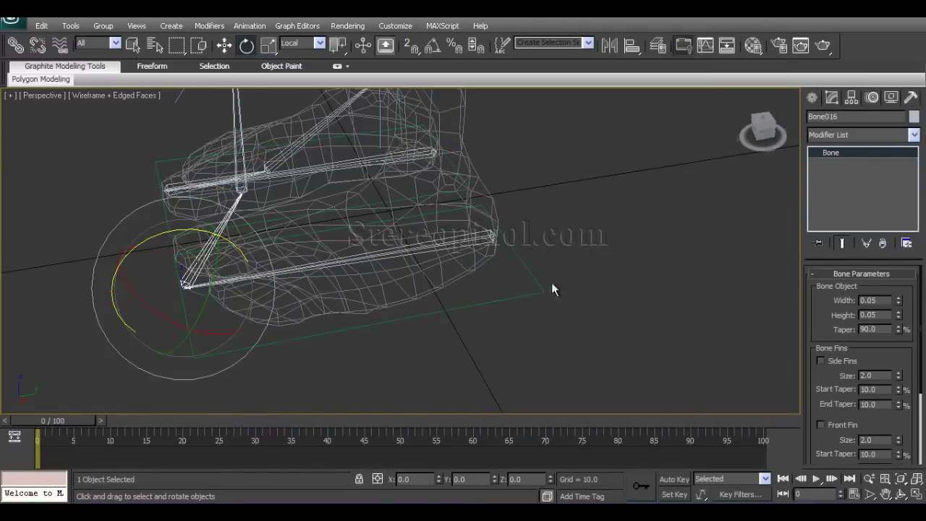
pyautogui.click(570, 277)
pyautogui.click(531, 271)
pyautogui.moveTo(908, 348)
pyautogui.mouseDown()
pyautogui.moveTo(911, 357)
pyautogui.moveTo(904, 274)
pyautogui.moveTo(907, 359)
pyautogui.mouseUp()
# Test the toe tip roll by raising the left foot rectangle's L_toe_tip to 9.1.
pyautogui.keyDown('alt'); pyautogui.moveTo(391, 354); pyautogui.dragTo(445, 349, button='middle'); pyautogui.keyUp('alt')
pyautogui.scroll(-4, 434, 359)
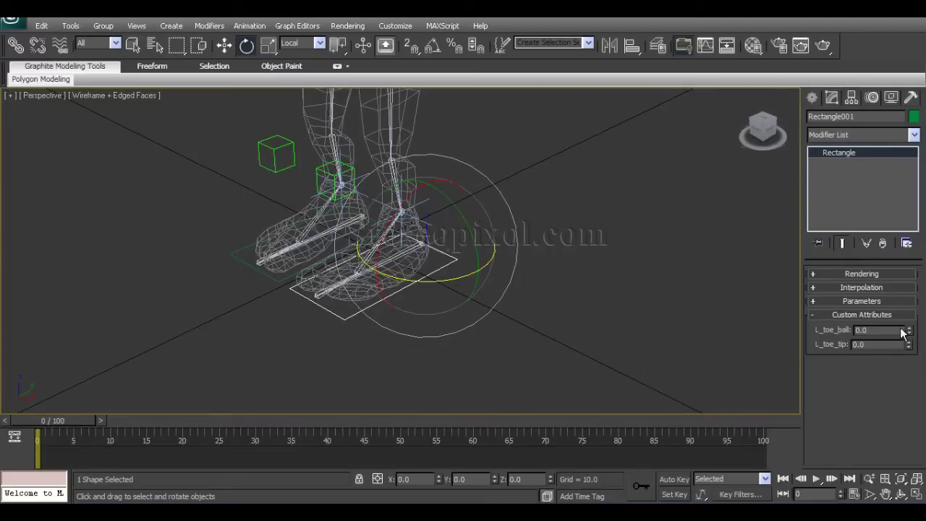
pyautogui.moveTo(910, 338); pyautogui.dragTo(911, 283)
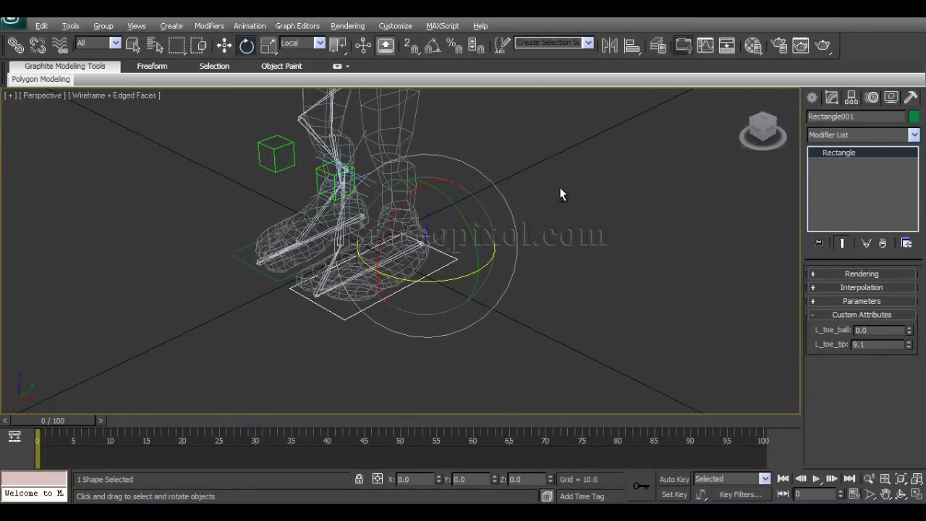
pyautogui.keyDown('alt'); pyautogui.moveTo(560, 192); pyautogui.dragTo(525, 223, button='middle'); pyautogui.keyUp('alt')
# Move the left leg's dummy helper forward along the Y axis to a Y position of about -2.05.
pyautogui.click(316, 174)
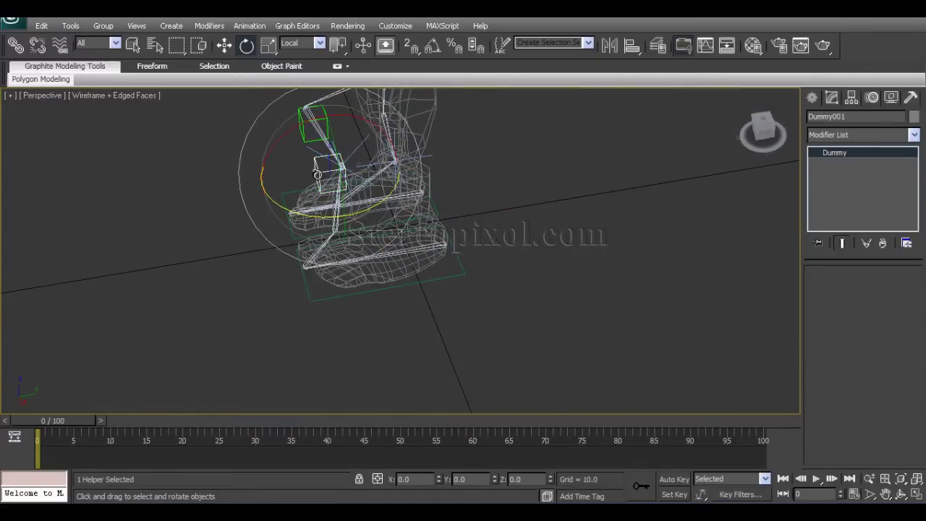
pyautogui.press('w')
pyautogui.moveTo(391, 168); pyautogui.dragTo(291, 167)
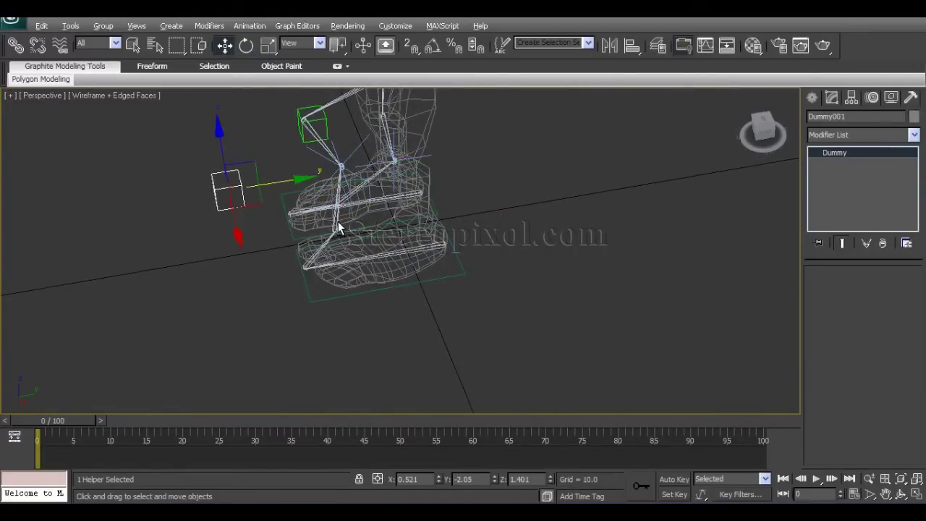
# Try lowering the left foot rectangle's L_toe_tip attribute, and undo the change.
pyautogui.keyDown('alt'); pyautogui.moveTo(337, 226); pyautogui.dragTo(329, 289, button='middle'); pyautogui.keyUp('alt')
pyautogui.click(430, 280)
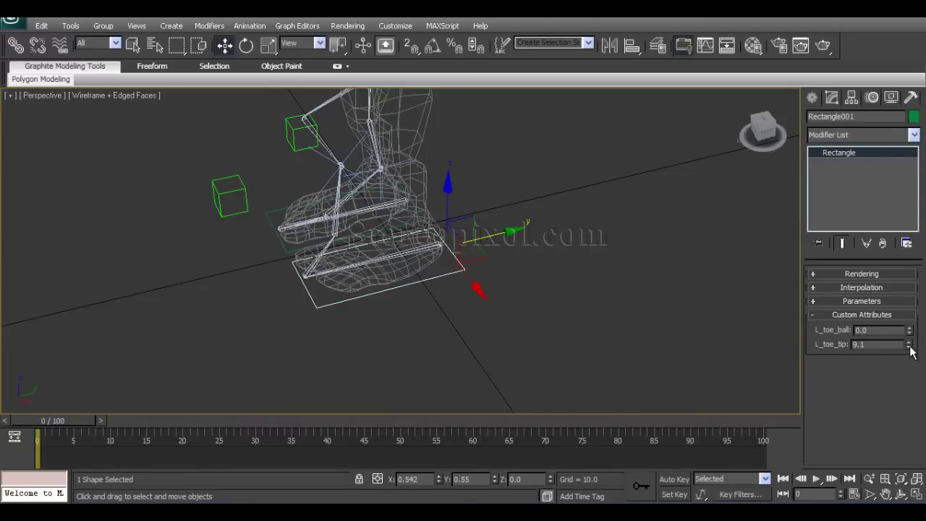
pyautogui.moveTo(910, 348)
pyautogui.mouseDown()
pyautogui.moveTo(901, 239)
pyautogui.moveTo(912, 405)
pyautogui.moveTo(905, 346)
pyautogui.mouseUp()
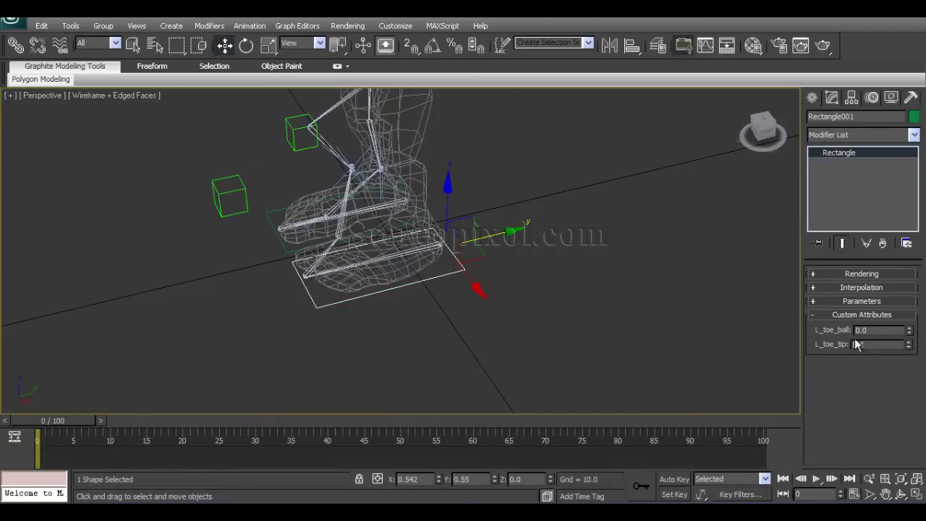
pyautogui.hotkey('ctrl', 'z')
pyautogui.hotkey('ctrl', 'z')
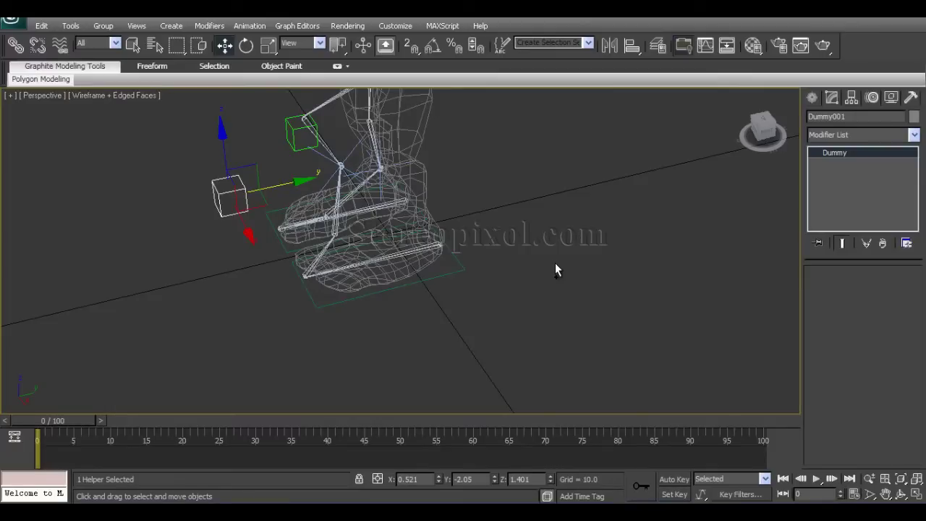
# Undo the left leg dummy's move and the toe tip test so both left foot attributes return to 0.
pyautogui.click(464, 269)
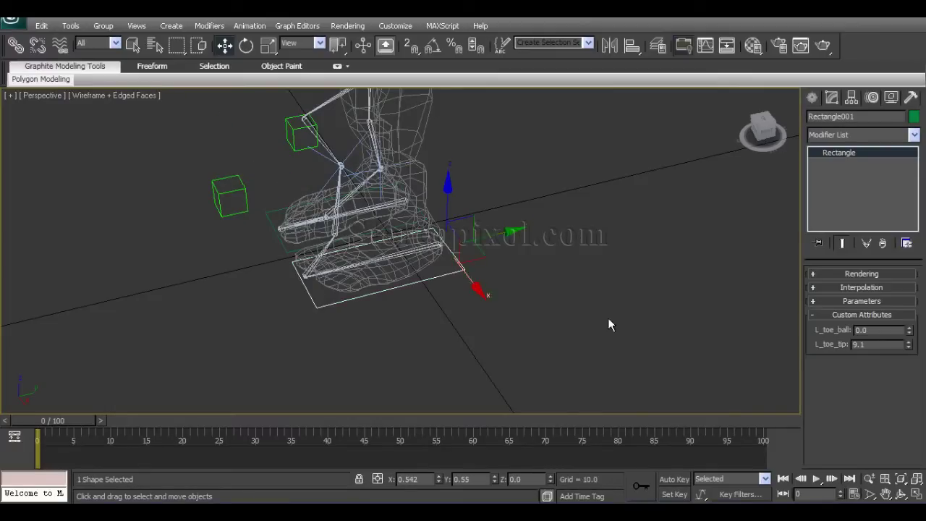
pyautogui.hotkey('ctrl', 'z')
pyautogui.hotkey('ctrl', 'z')
pyautogui.hotkey('ctrl', 'z')
pyautogui.hotkey('ctrl', 'z')
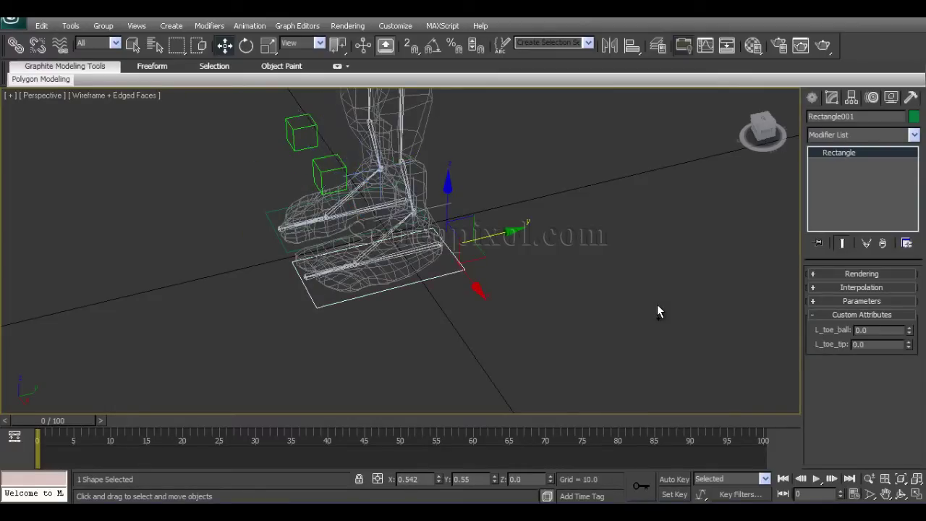
# Select the right foot's control rectangle.
pyautogui.keyDown('alt'); pyautogui.moveTo(486, 282); pyautogui.dragTo(411, 314, button='middle'); pyautogui.keyUp('alt')
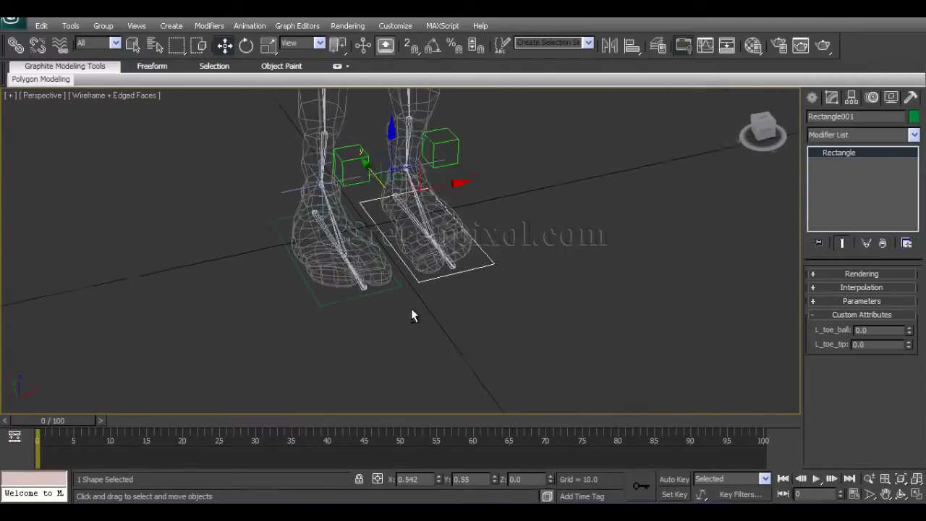
pyautogui.scroll(-8, 500, 218)
pyautogui.scroll(6, 420, 263)
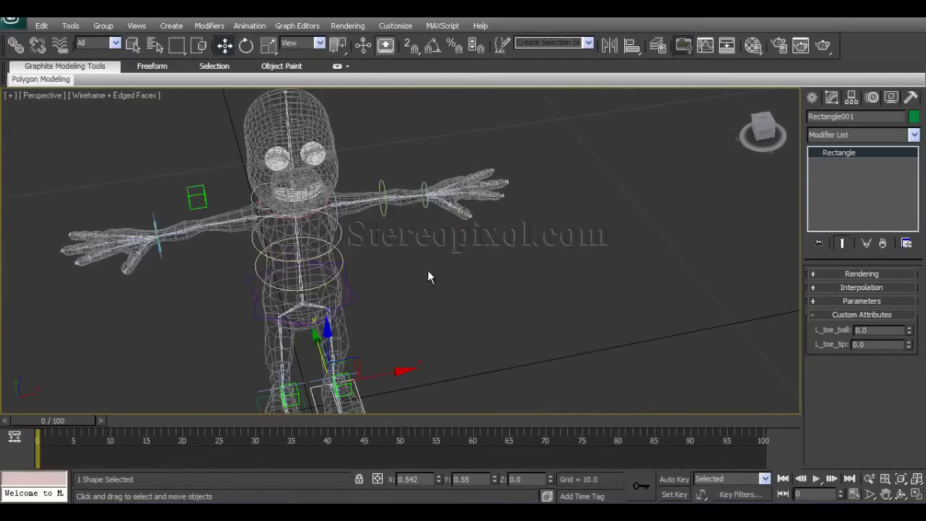
pyautogui.keyDown('alt'); pyautogui.moveTo(428, 270); pyautogui.dragTo(545, 154, button='middle'); pyautogui.keyUp('alt')
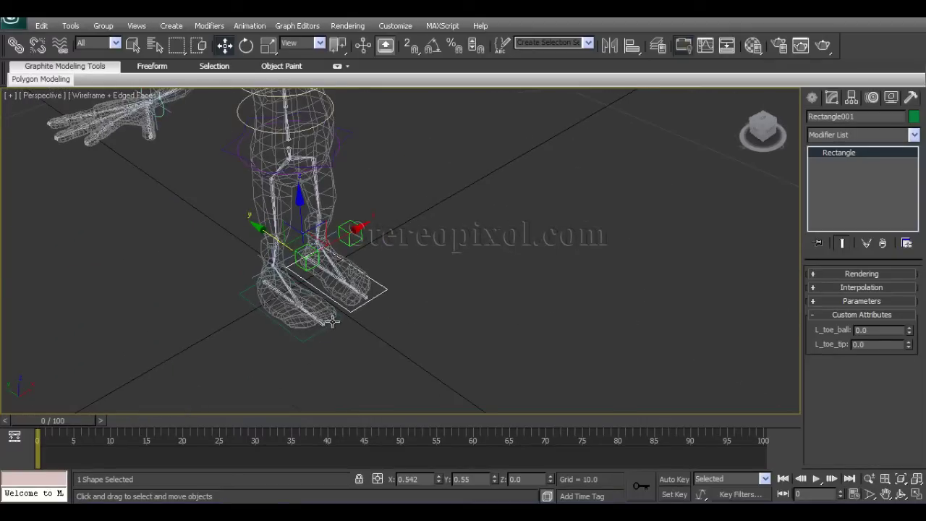
pyautogui.scroll(2, 332, 319)
pyautogui.moveTo(332, 319); pyautogui.dragTo(474, 259, button='middle')
pyautogui.keyDown('alt'); pyautogui.moveTo(385, 332); pyautogui.dragTo(360, 332, button='middle'); pyautogui.keyUp('alt')
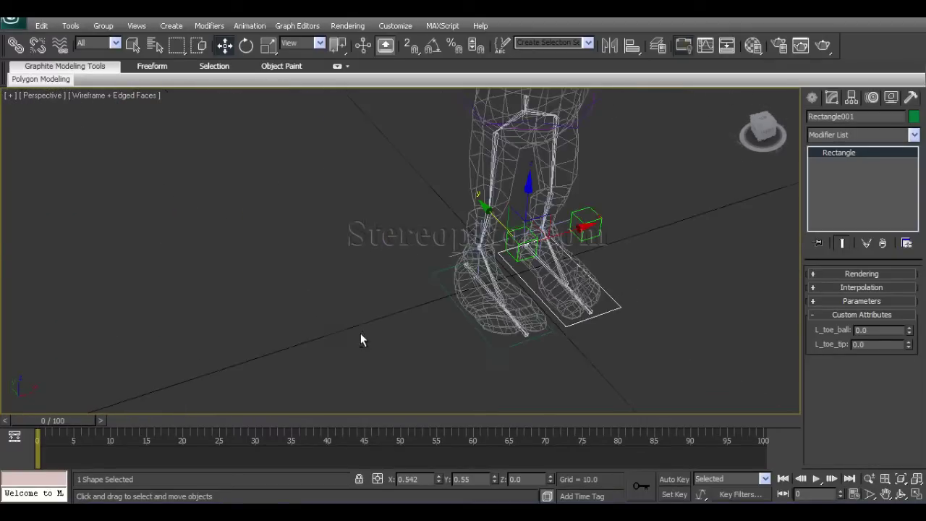
pyautogui.click(494, 348)
pyautogui.press('f')
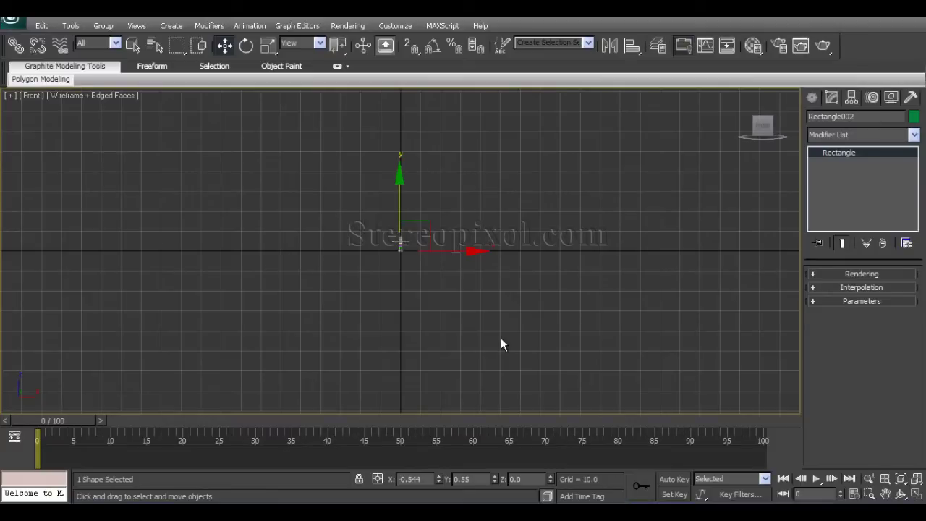
pyautogui.press('p')
pyautogui.keyDown('alt'); pyautogui.moveTo(484, 336); pyautogui.dragTo(453, 341, button='middle'); pyautogui.keyUp('alt')
pyautogui.press('z')
pyautogui.scroll(2, 405, 311)
pyautogui.scroll(-5, 407, 320)
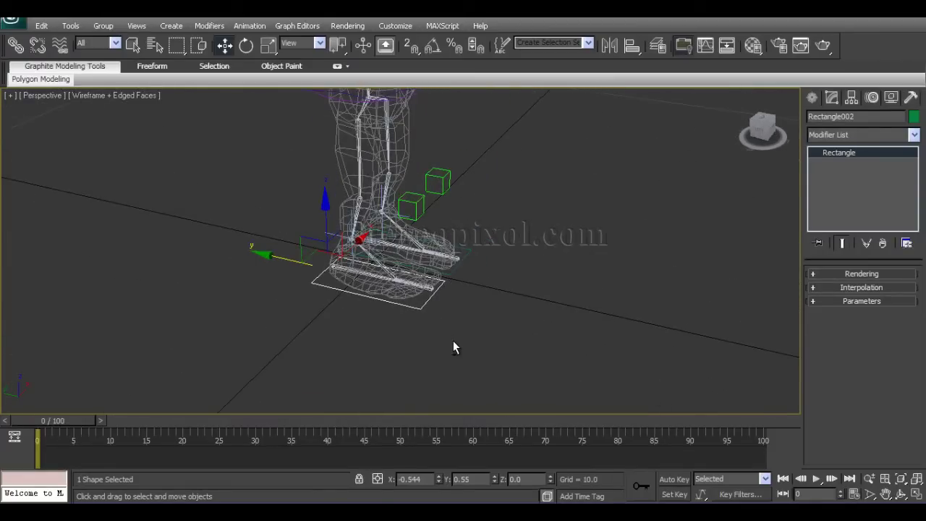
# Apply an XForm modifier to the right foot's control rectangle.
pyautogui.click(843, 135)
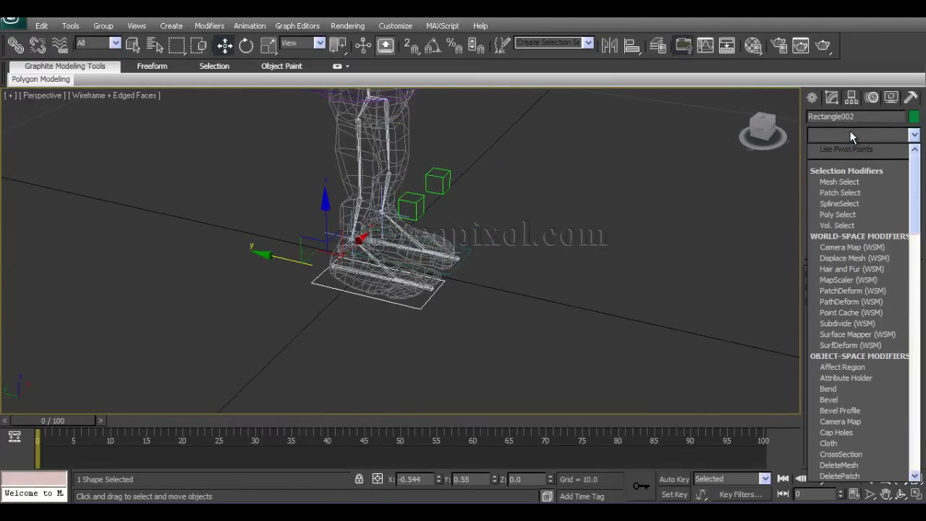
pyautogui.click(851, 136)
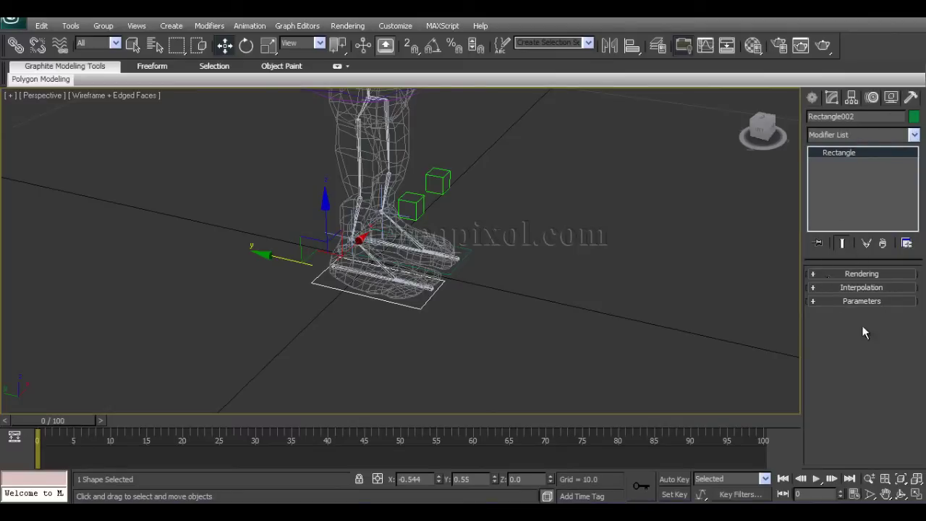
pyautogui.click(855, 135)
pyautogui.click(855, 135)
pyautogui.click(872, 135)
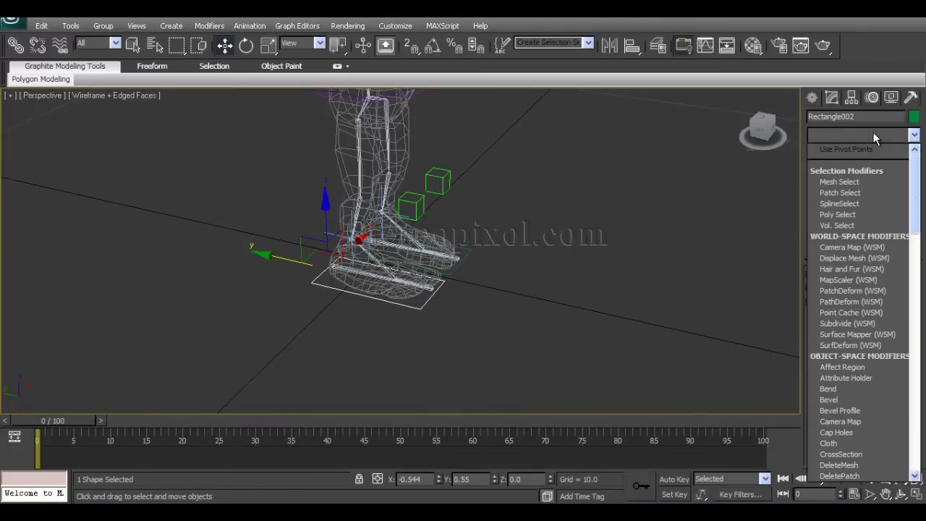
pyautogui.press('x')
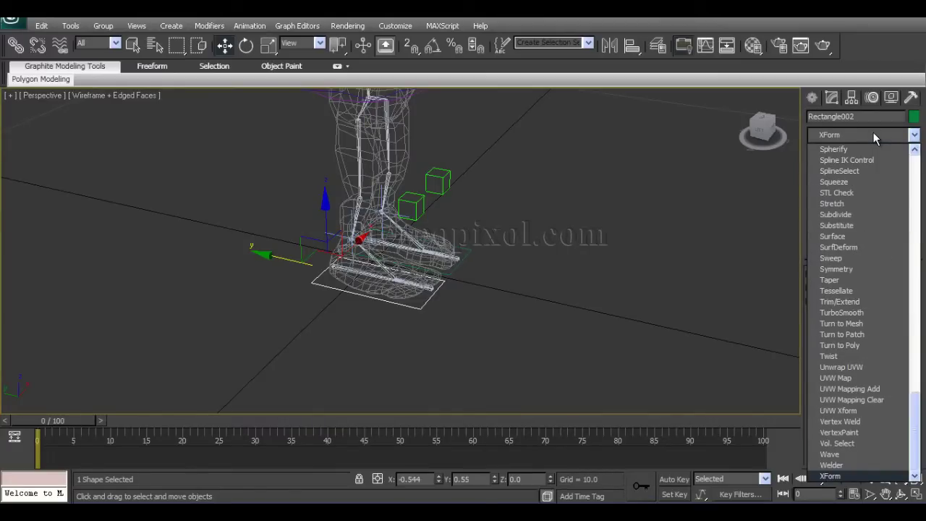
pyautogui.press('Return')
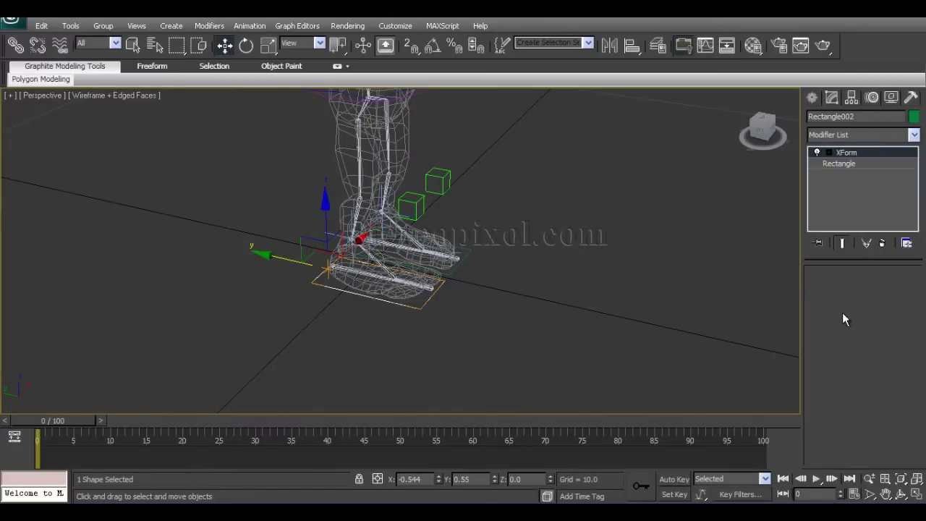
# Open the Parameter Editor for the right foot rectangle's XForm modifier and name the new float spinner attribute R_toe_ball.
pyautogui.keyDown('alt'); pyautogui.moveTo(414, 283); pyautogui.dragTo(409, 311, button='middle'); pyautogui.keyUp('alt')
pyautogui.scroll(4, 409, 311)
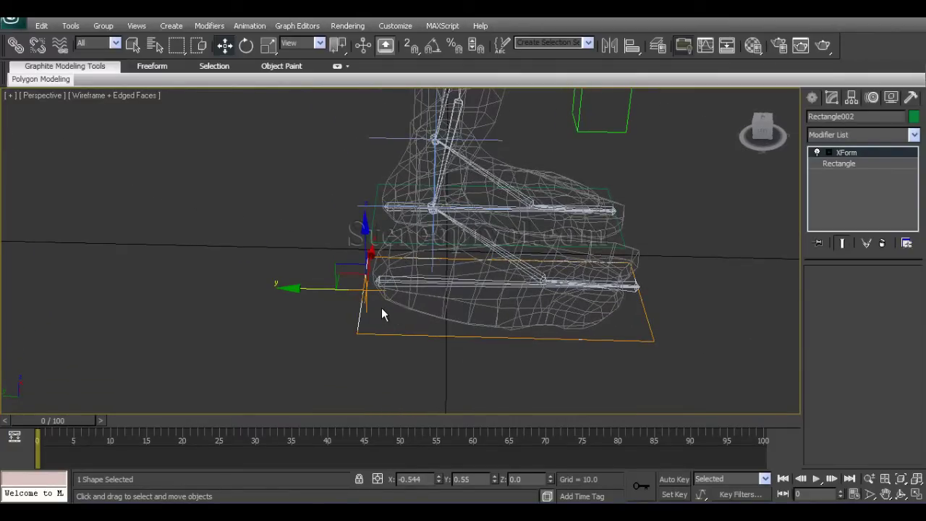
pyautogui.keyDown('alt'); pyautogui.moveTo(381, 308); pyautogui.dragTo(460, 327, button='middle'); pyautogui.keyUp('alt')
pyautogui.scroll(-3, 488, 327)
pyautogui.click(526, 305)
pyautogui.click(454, 313)
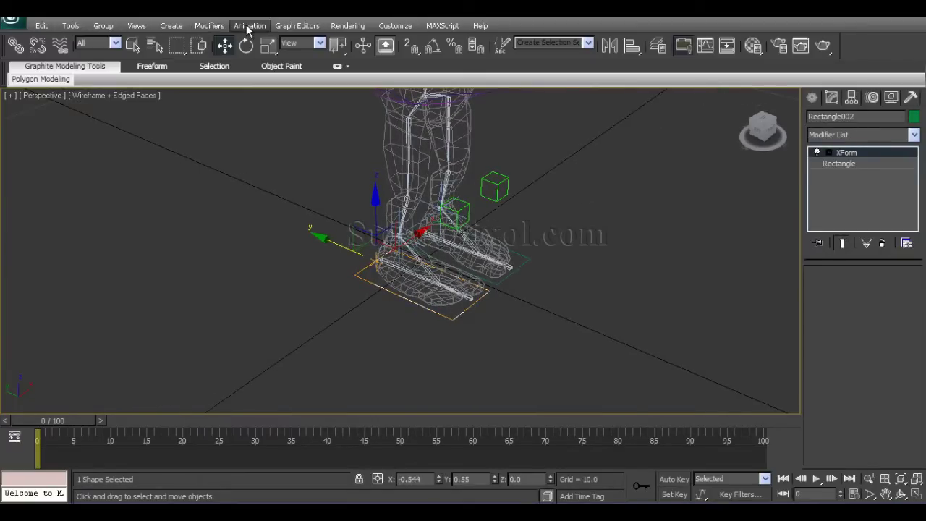
pyautogui.click(249, 26)
pyautogui.click(283, 171)
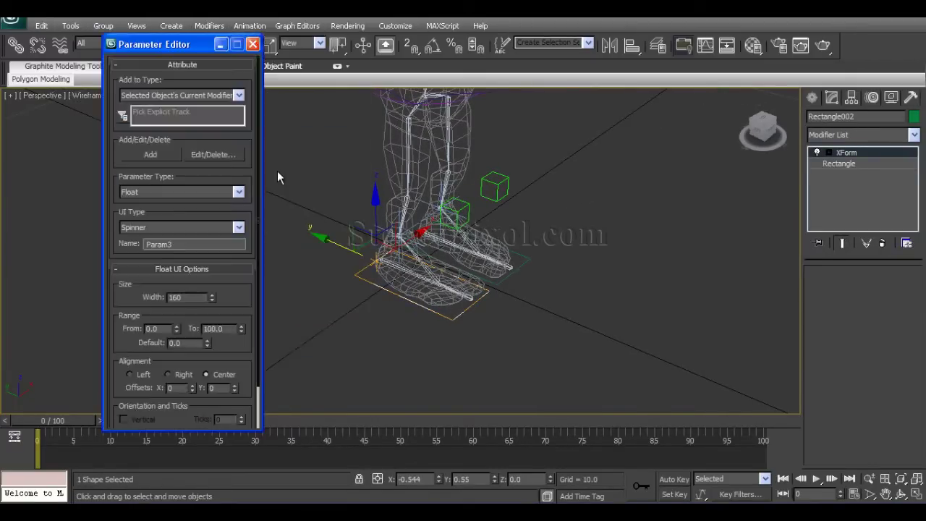
pyautogui.doubleClick(178, 245)
pyautogui.write('R_toe_ball')
# Set the R_toe_ball range maximum to 10 with left alignment, and add the attribute to the XForm modifier.
pyautogui.doubleClick(220, 329)
pyautogui.write('10')
pyautogui.press('Return')
pyautogui.moveTo(244, 363); pyautogui.dragTo(245, 266)
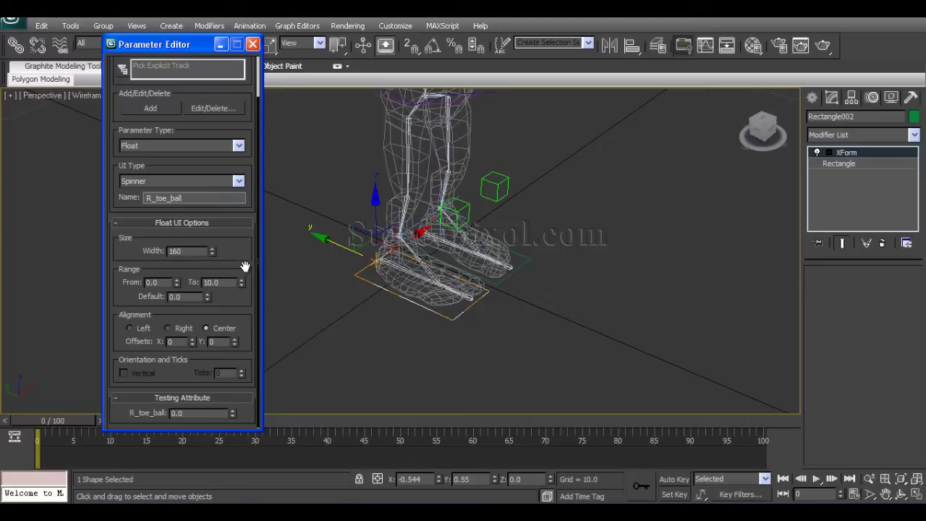
pyautogui.scroll(1, 130, 333)
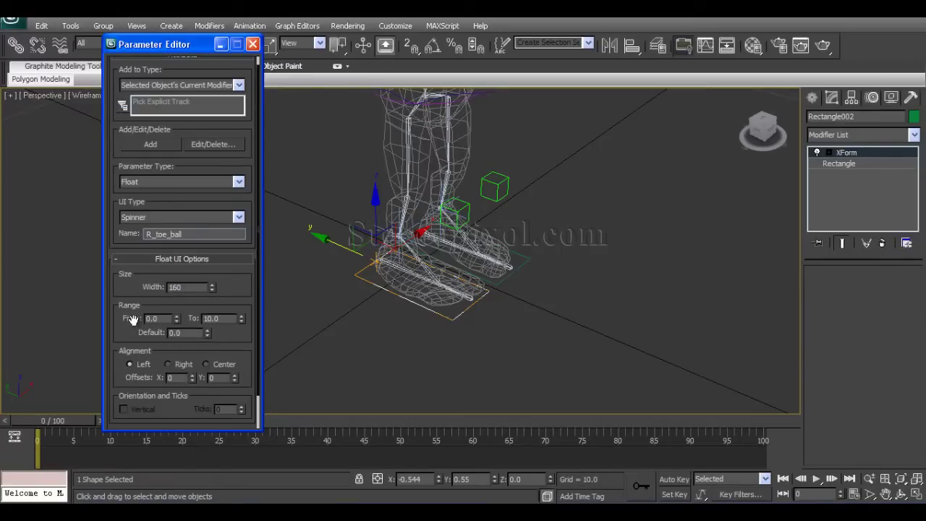
pyautogui.click(154, 144)
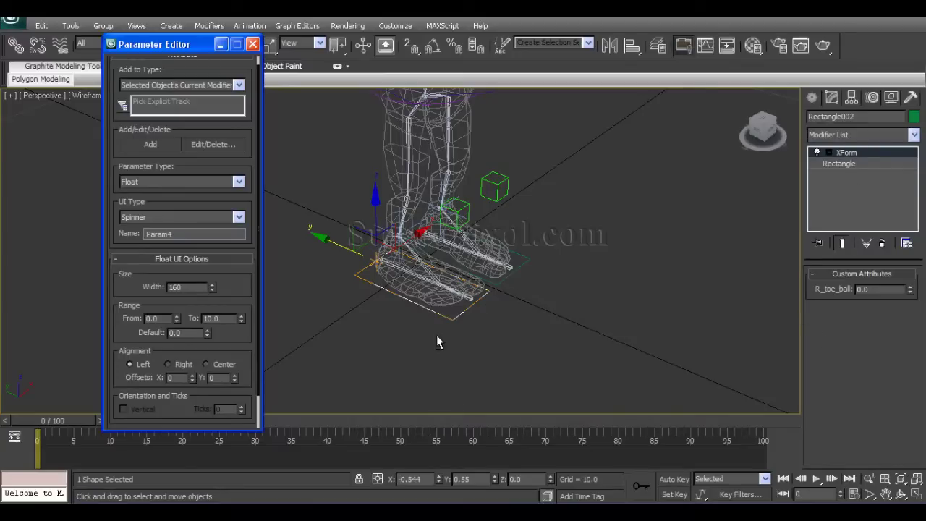
# Close the Parameter Editor and select the left foot's control rectangle.
pyautogui.scroll(5, 434, 339)
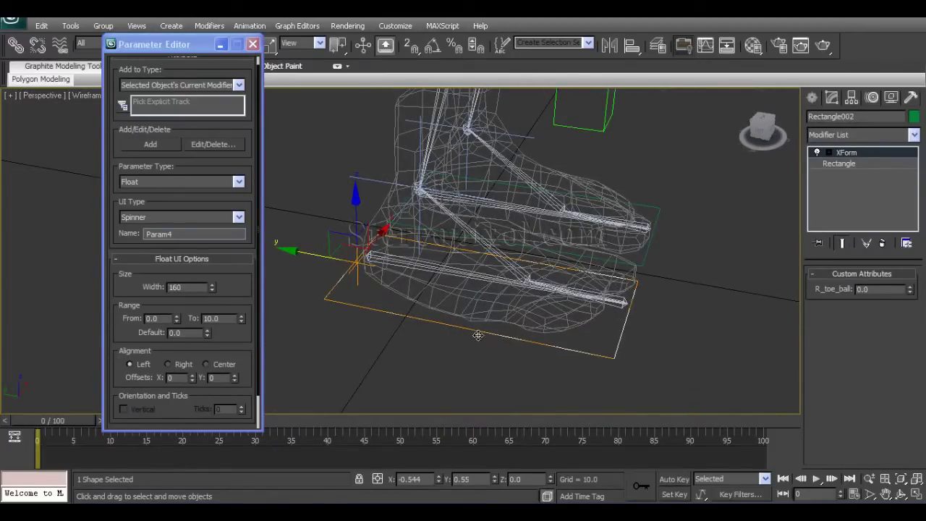
pyautogui.keyDown('alt'); pyautogui.moveTo(477, 335); pyautogui.dragTo(486, 372, button='middle'); pyautogui.keyUp('alt')
pyautogui.click(252, 45)
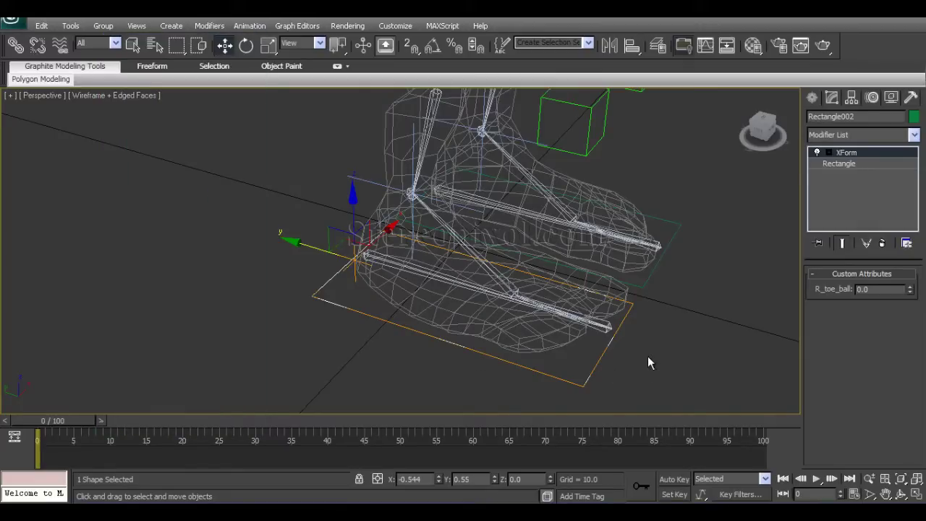
pyautogui.keyDown('alt'); pyautogui.moveTo(647, 355); pyautogui.dragTo(387, 349, button='middle'); pyautogui.keyUp('alt')
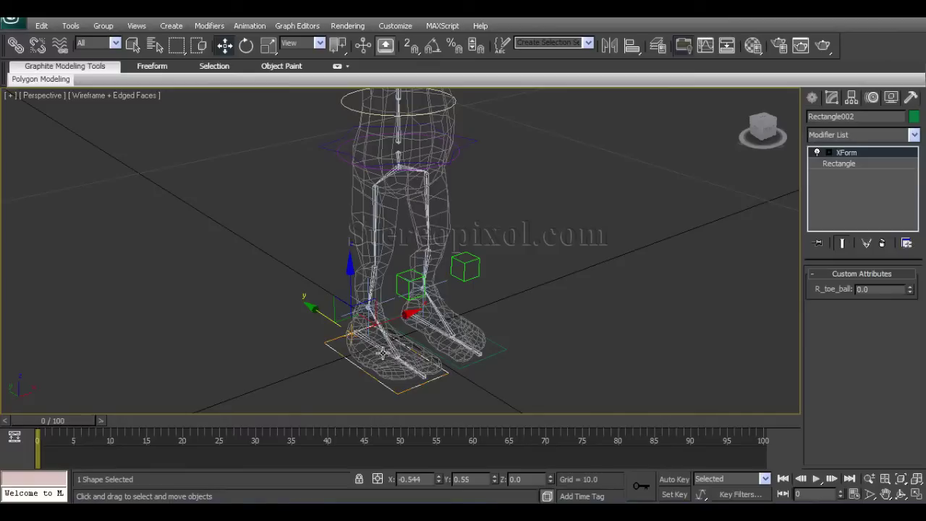
pyautogui.keyDown('alt'); pyautogui.moveTo(500, 341); pyautogui.dragTo(435, 307, button='middle'); pyautogui.keyUp('alt')
pyautogui.click(486, 368)
pyautogui.keyDown('alt'); pyautogui.moveTo(430, 263); pyautogui.dragTo(380, 338, button='middle'); pyautogui.keyUp('alt')
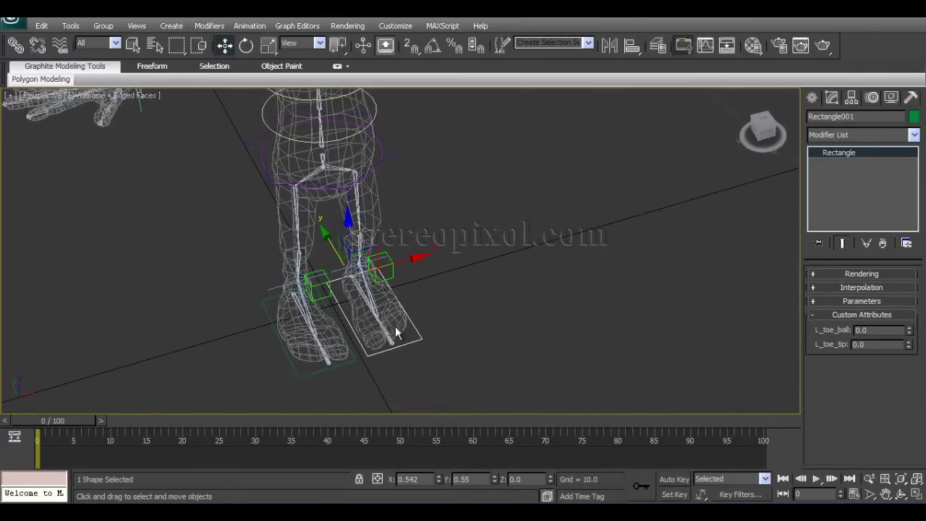